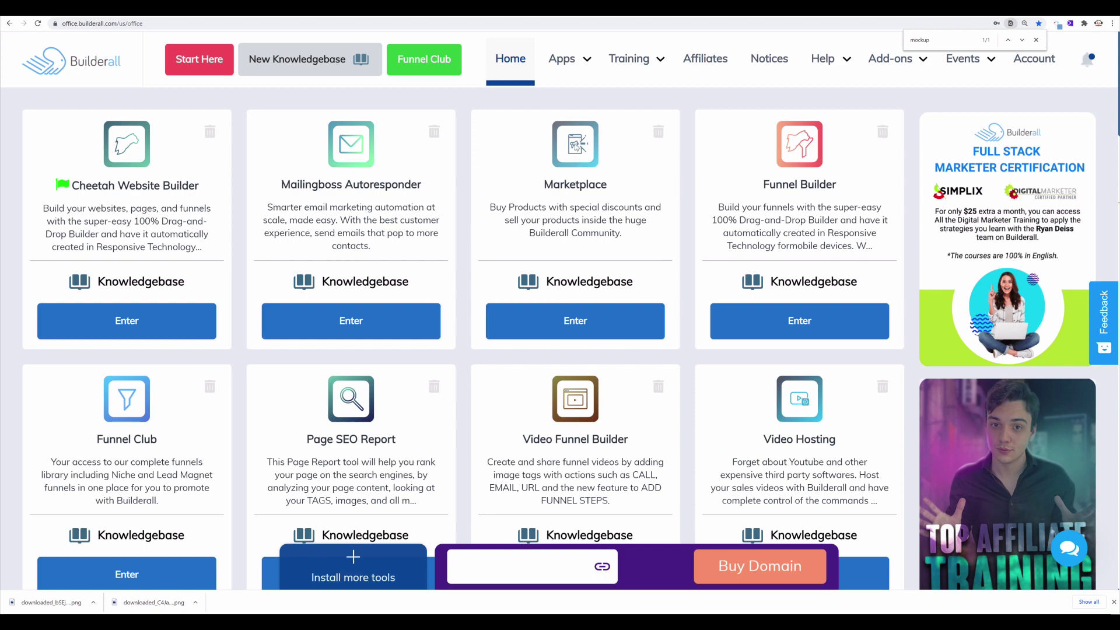
Open the Marketplace app and look through the listed products and their commissions.
{"action": "mouse_move", "coordinate": [577, 65]}
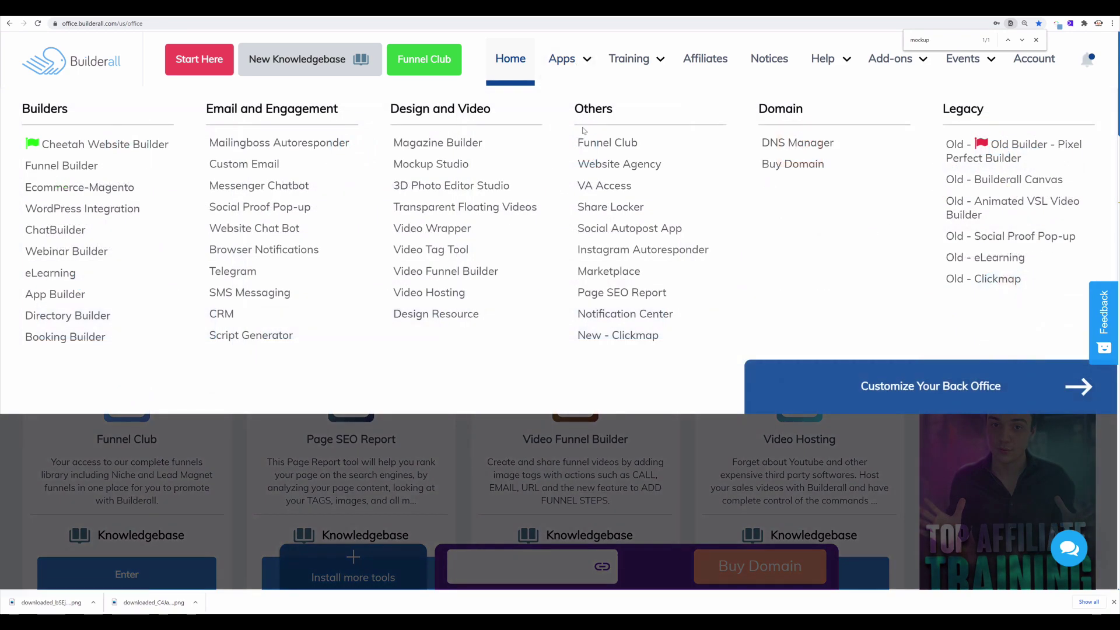
{"action": "left_click", "coordinate": [590, 276]}
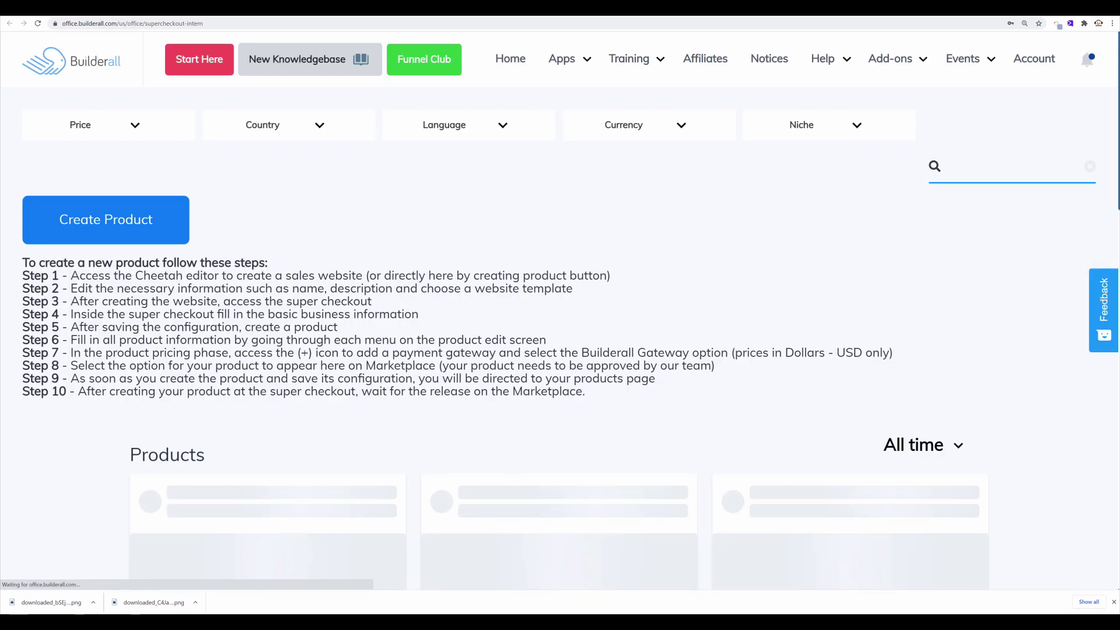
{"action": "scroll", "coordinate": [479, 287], "scroll_direction": "down", "scroll_amount": 5}
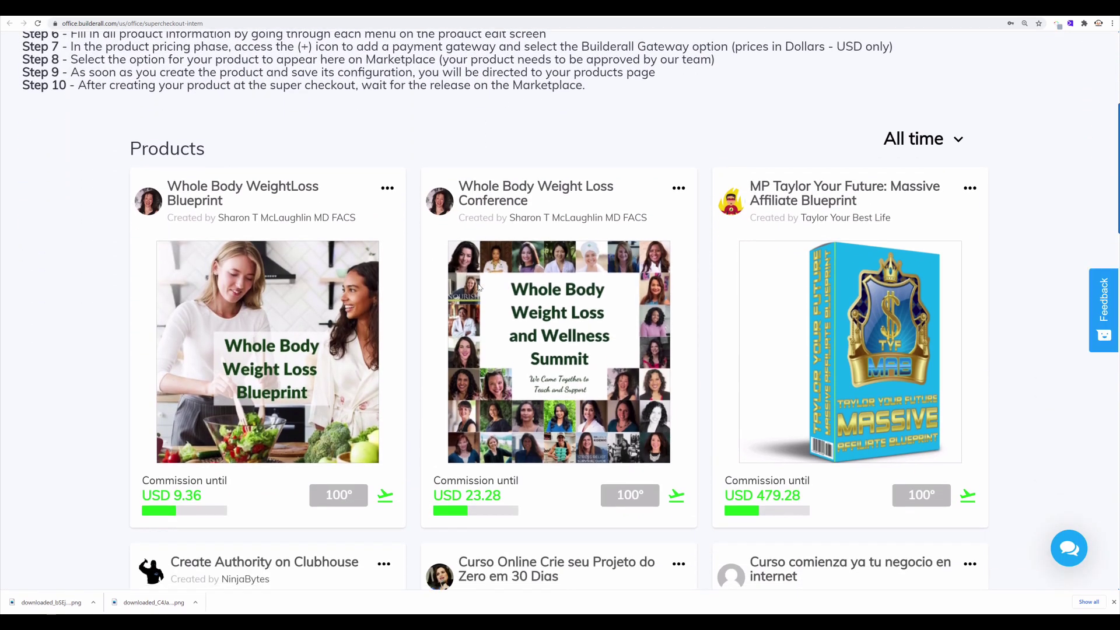
{"action": "scroll", "coordinate": [479, 287], "scroll_direction": "down", "scroll_amount": 1}
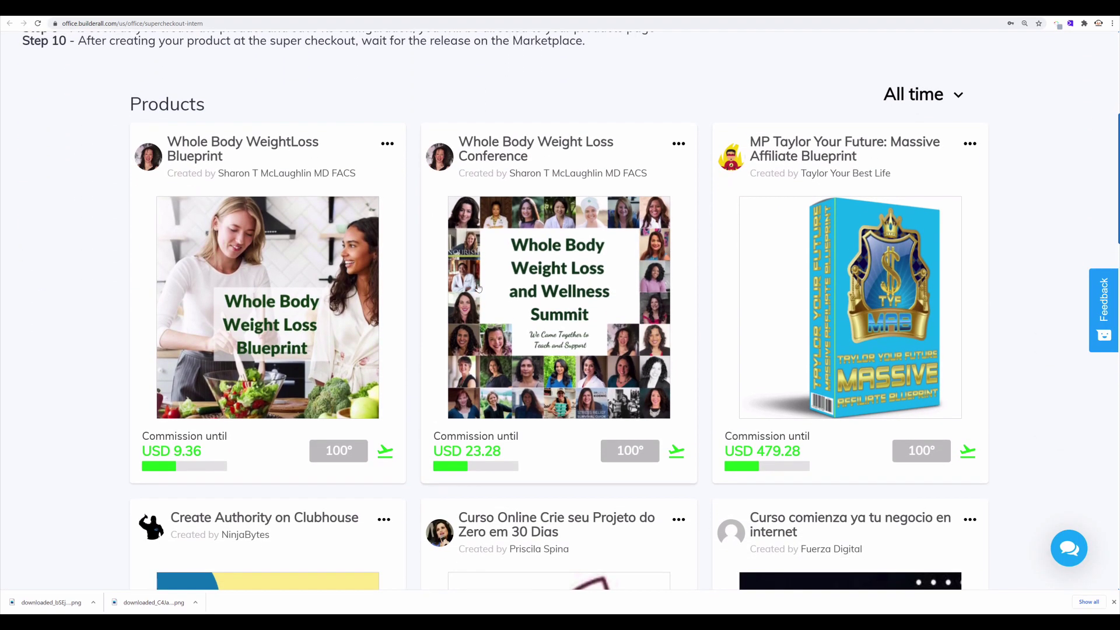
{"action": "scroll", "coordinate": [478, 287], "scroll_direction": "down", "scroll_amount": 2}
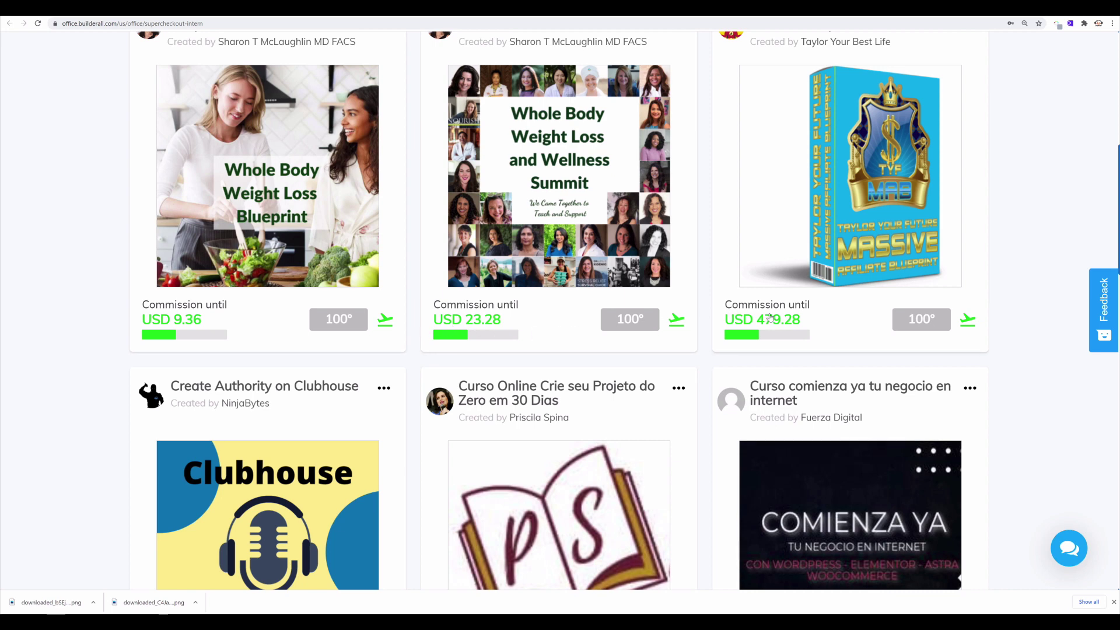
{"action": "scroll", "coordinate": [776, 375], "scroll_direction": "down", "scroll_amount": 3}
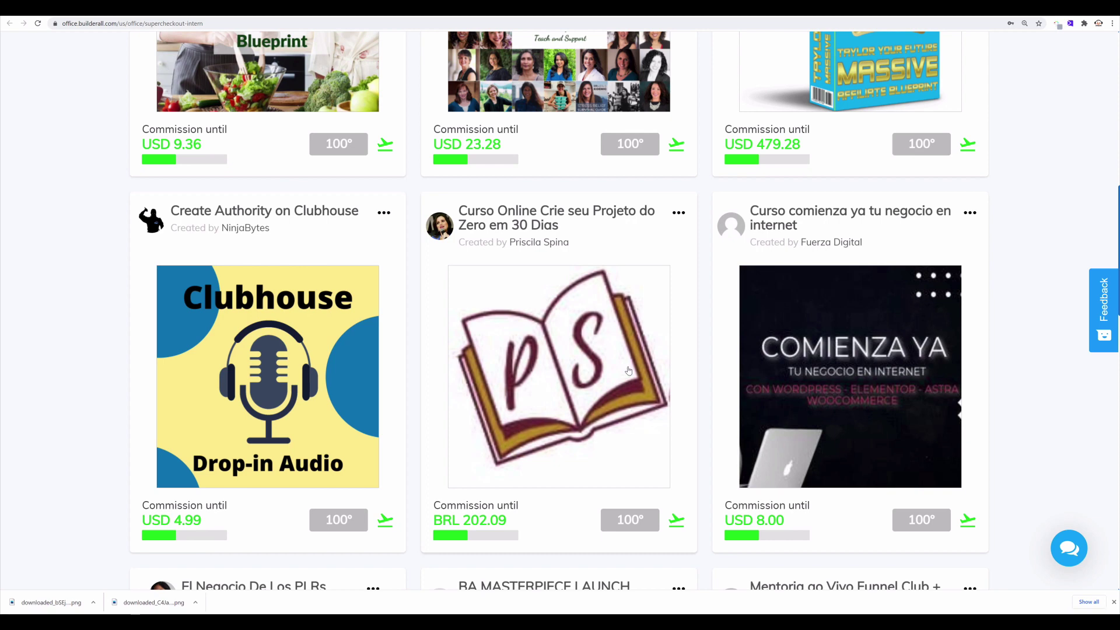
{"action": "scroll", "coordinate": [628, 371], "scroll_direction": "up", "scroll_amount": 5}
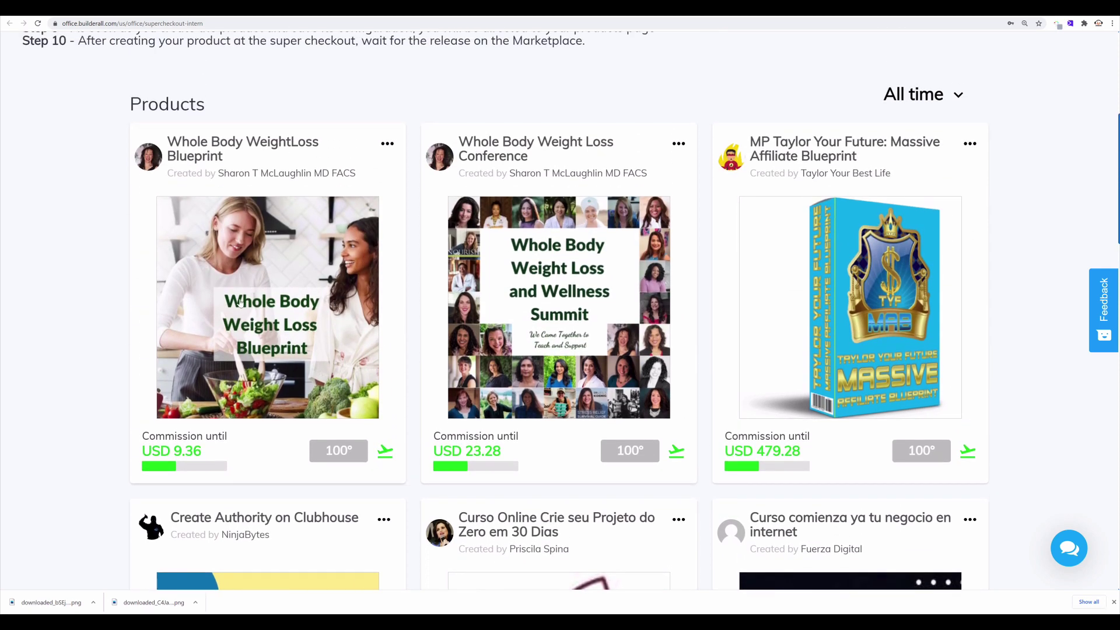
Open the Whole Body WeightLoss Blueprint product and copy its affiliate promotion link.
{"action": "left_click", "coordinate": [266, 257]}
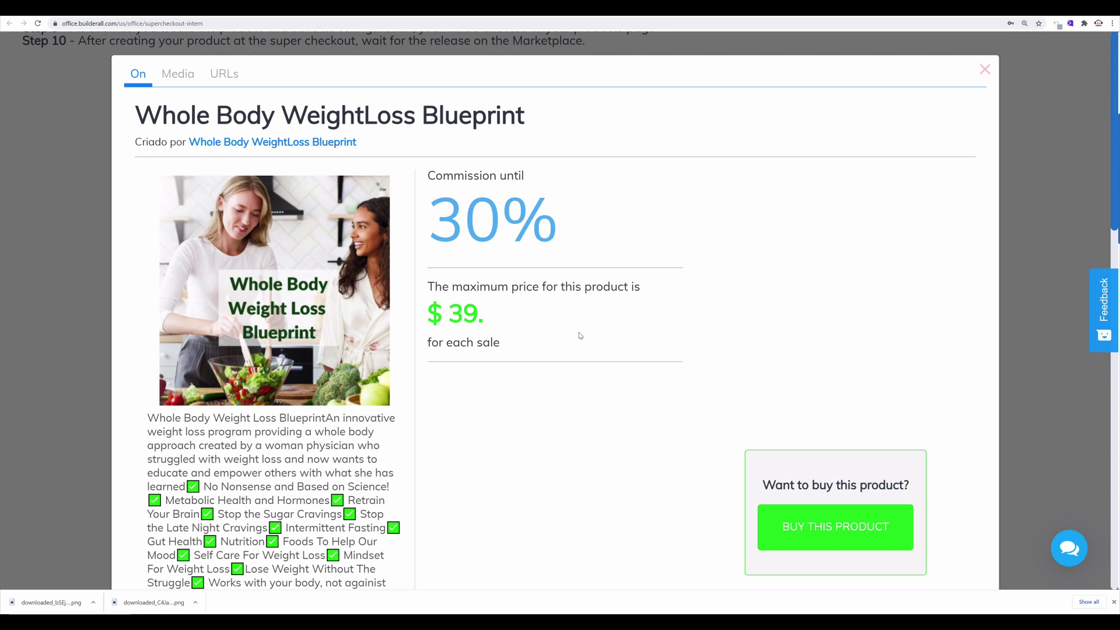
{"action": "scroll", "coordinate": [580, 335], "scroll_direction": "down", "scroll_amount": 3}
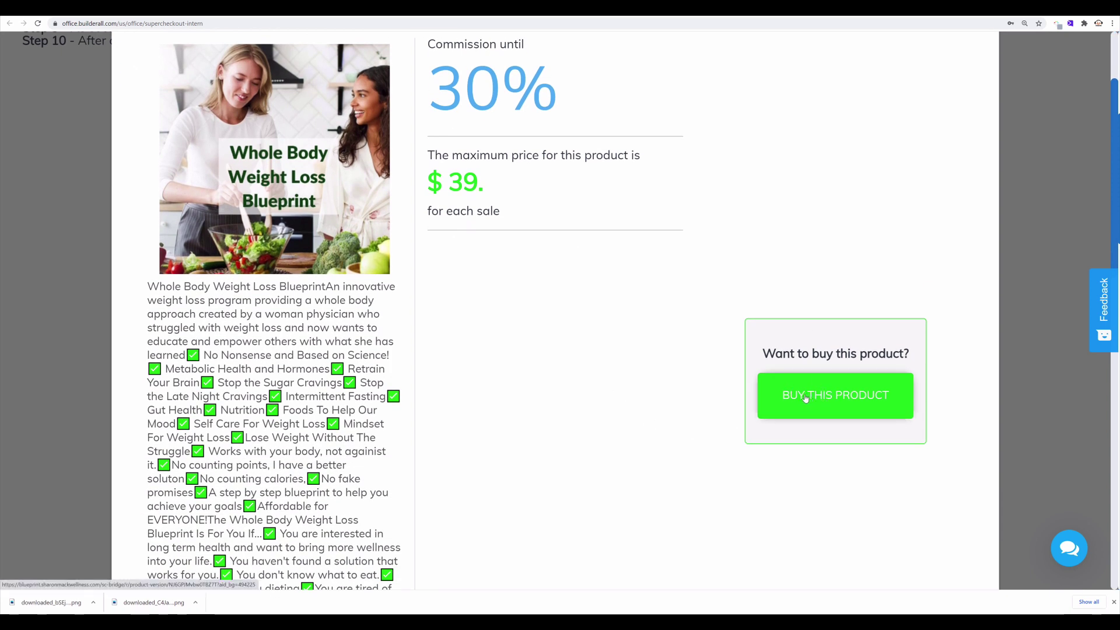
{"action": "scroll", "coordinate": [806, 398], "scroll_direction": "down", "scroll_amount": 8}
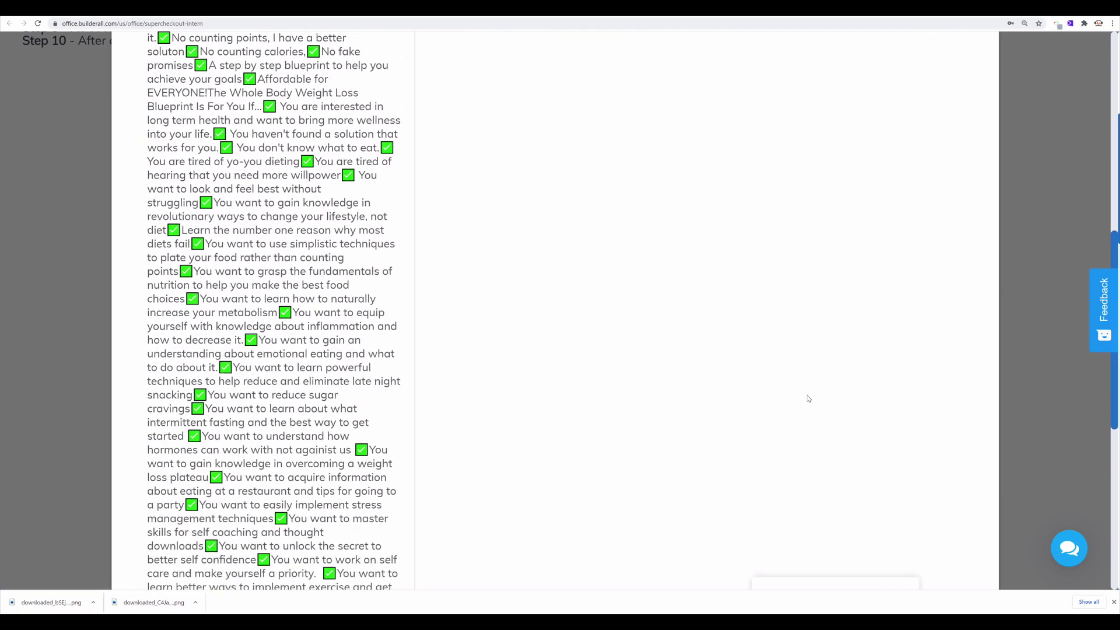
{"action": "scroll", "coordinate": [809, 398], "scroll_direction": "down", "scroll_amount": 5}
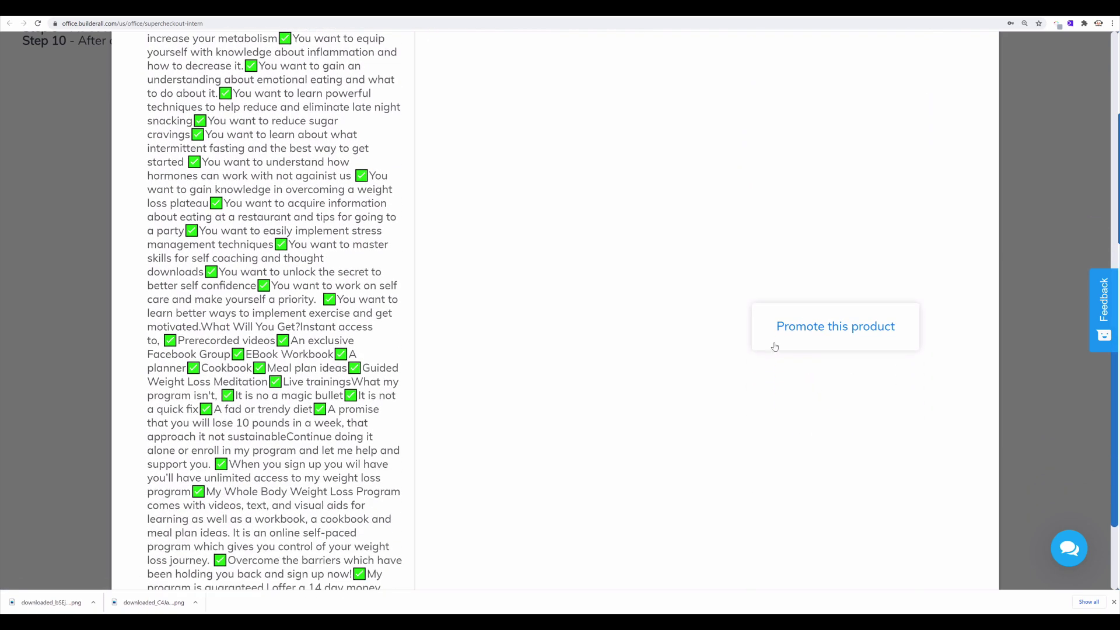
{"action": "left_click", "coordinate": [818, 335]}
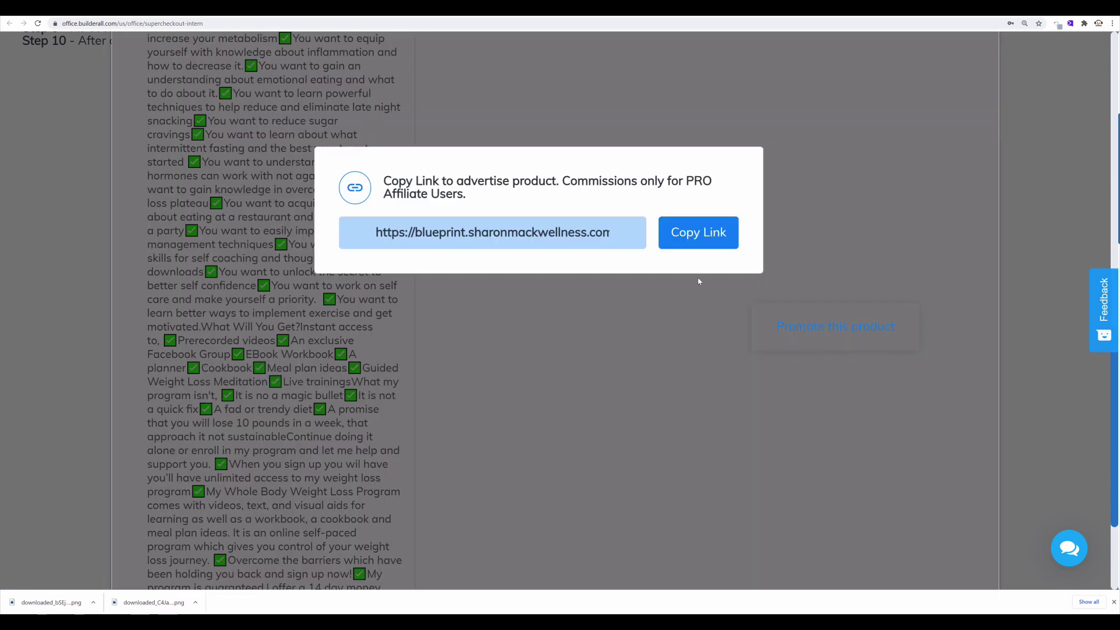
{"action": "left_click", "coordinate": [680, 240]}
Return to the back office, reopen the Marketplace, and review its products and the instructions for creating a new product.
{"action": "left_click", "coordinate": [256, 16]}
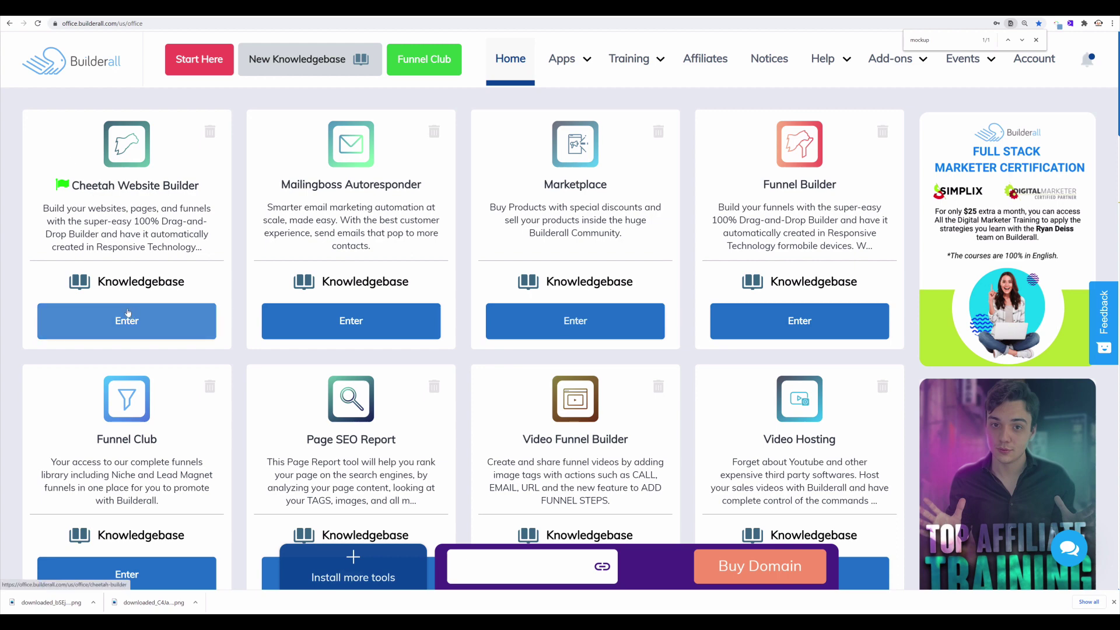
{"action": "left_click", "coordinate": [583, 319]}
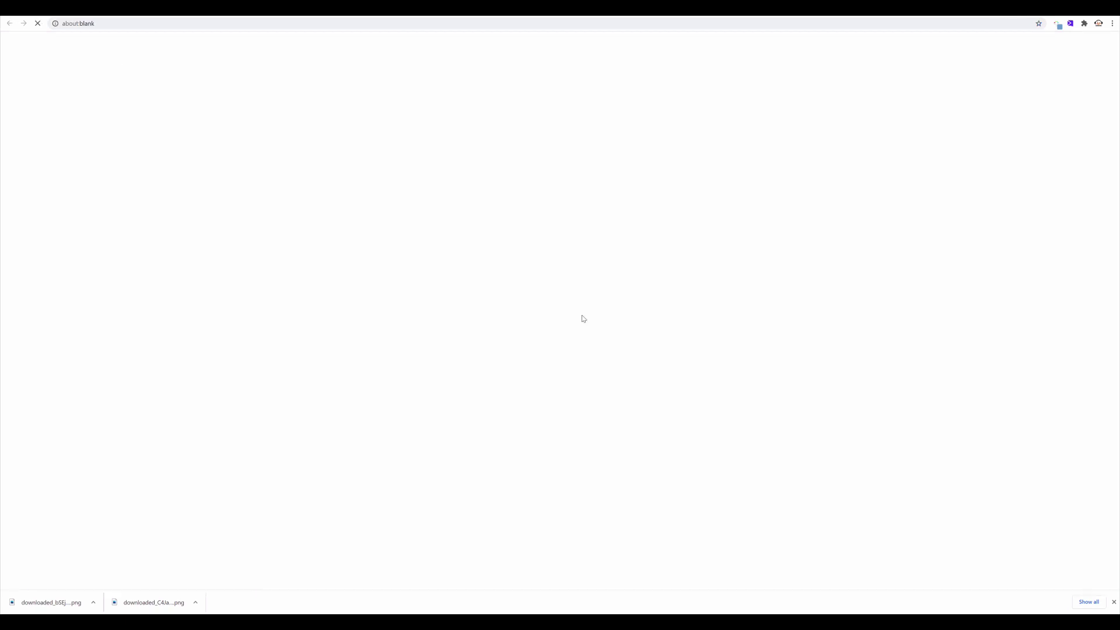
{"action": "scroll", "coordinate": [423, 334], "scroll_direction": "down", "scroll_amount": 2}
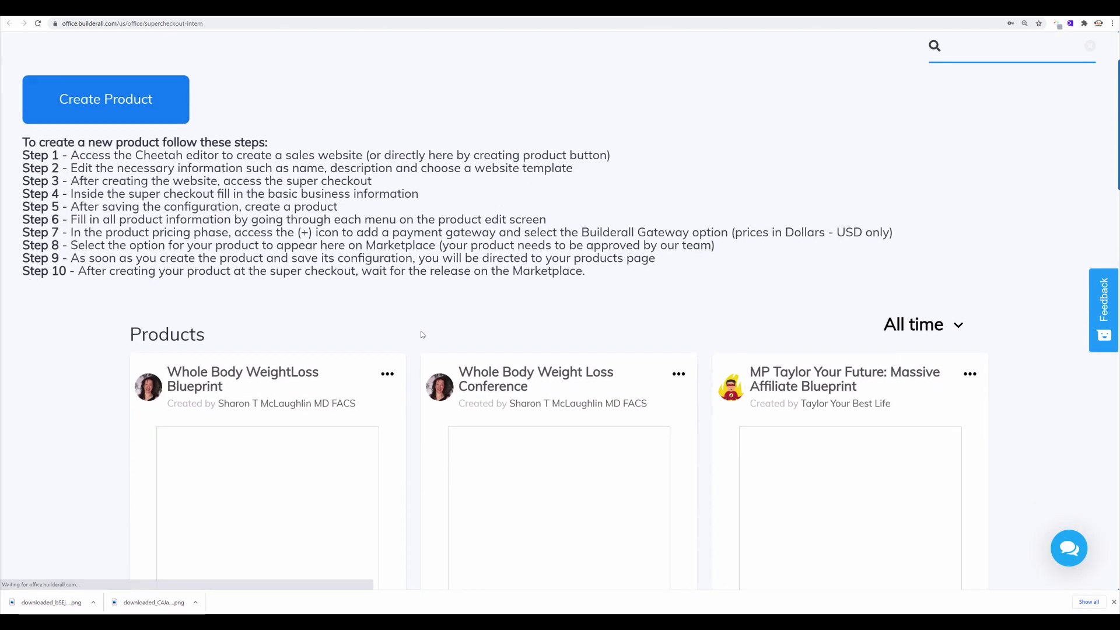
{"action": "scroll", "coordinate": [538, 338], "scroll_direction": "down", "scroll_amount": 4}
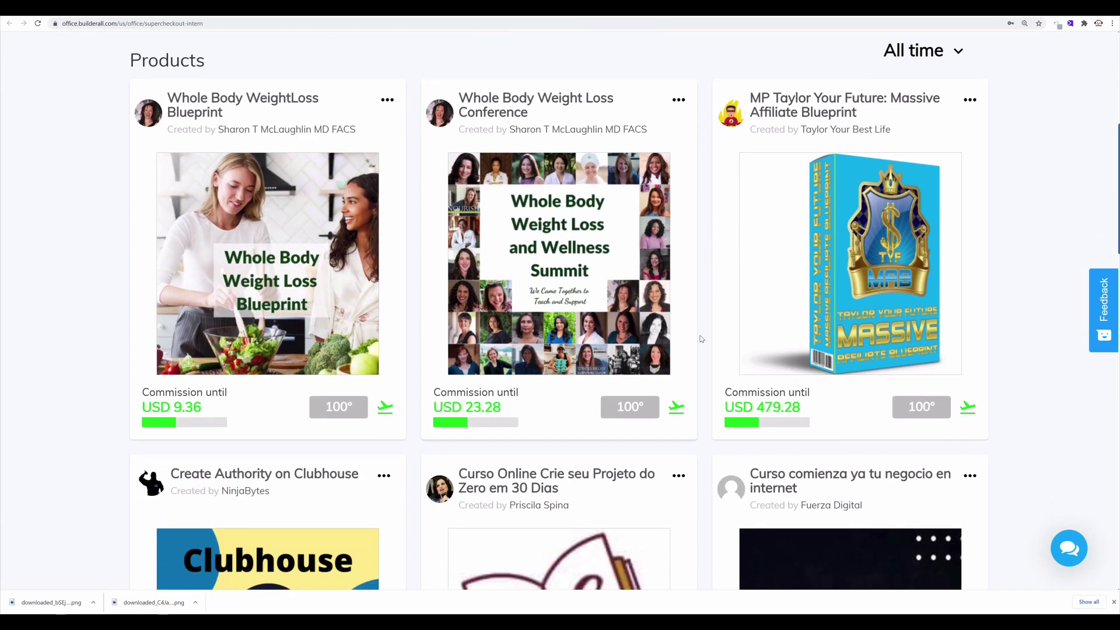
{"action": "scroll", "coordinate": [701, 339], "scroll_direction": "down", "scroll_amount": 3}
{"action": "scroll", "coordinate": [471, 464], "scroll_direction": "up", "scroll_amount": 6}
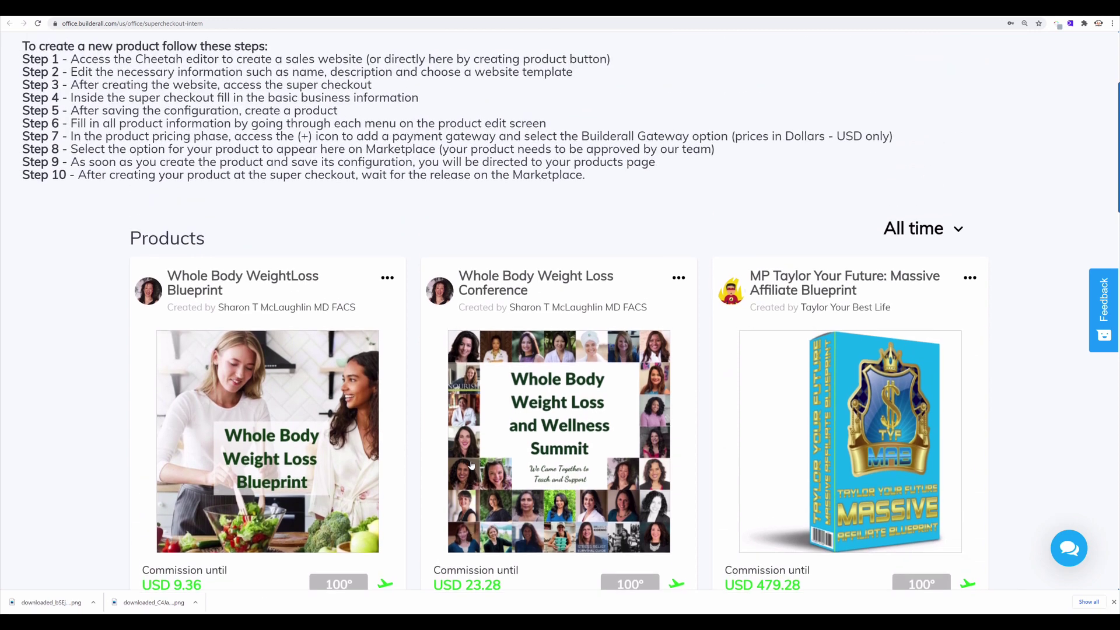
{"action": "scroll", "coordinate": [472, 465], "scroll_direction": "up", "scroll_amount": 2}
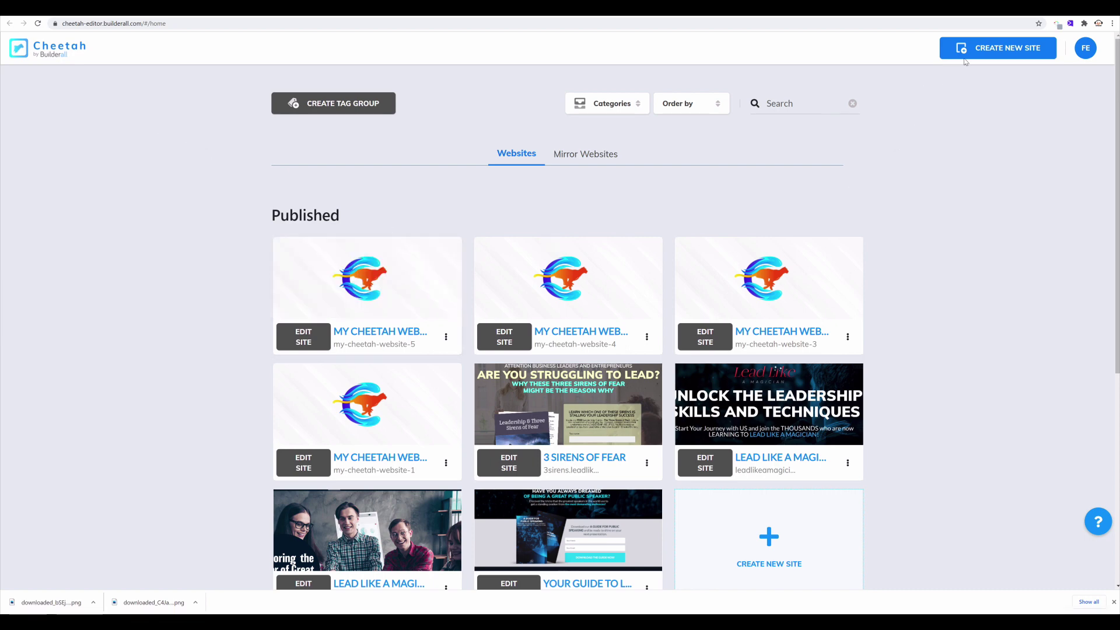
Create a new Cheetah site from the professional Credit Recovery Site Express template and confirm its publication.
{"action": "left_click", "coordinate": [979, 48]}
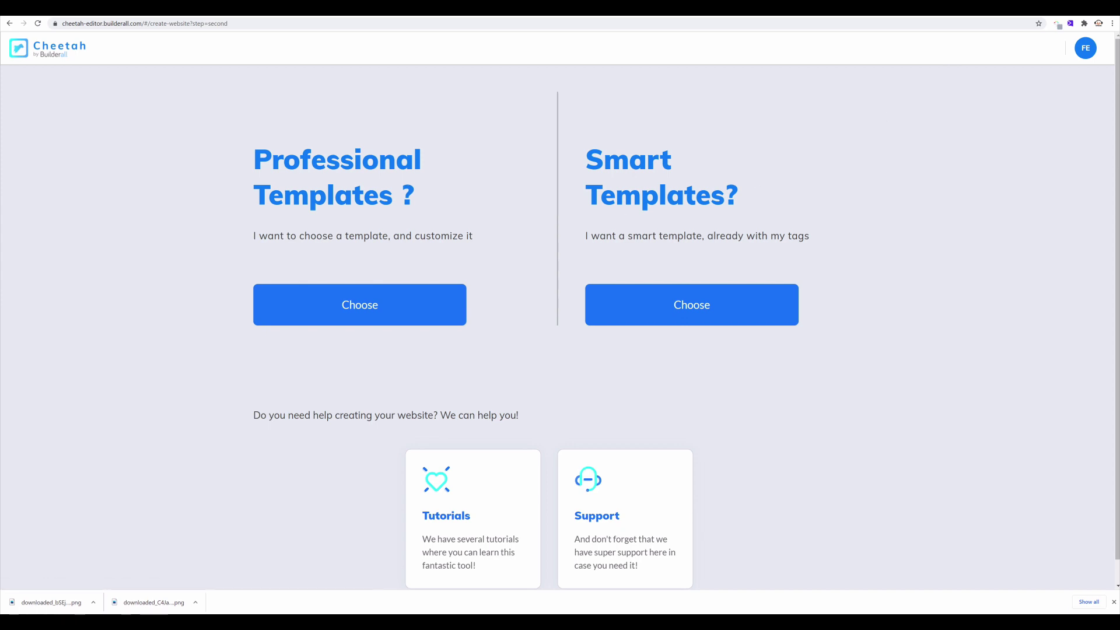
{"action": "left_click", "coordinate": [355, 310]}
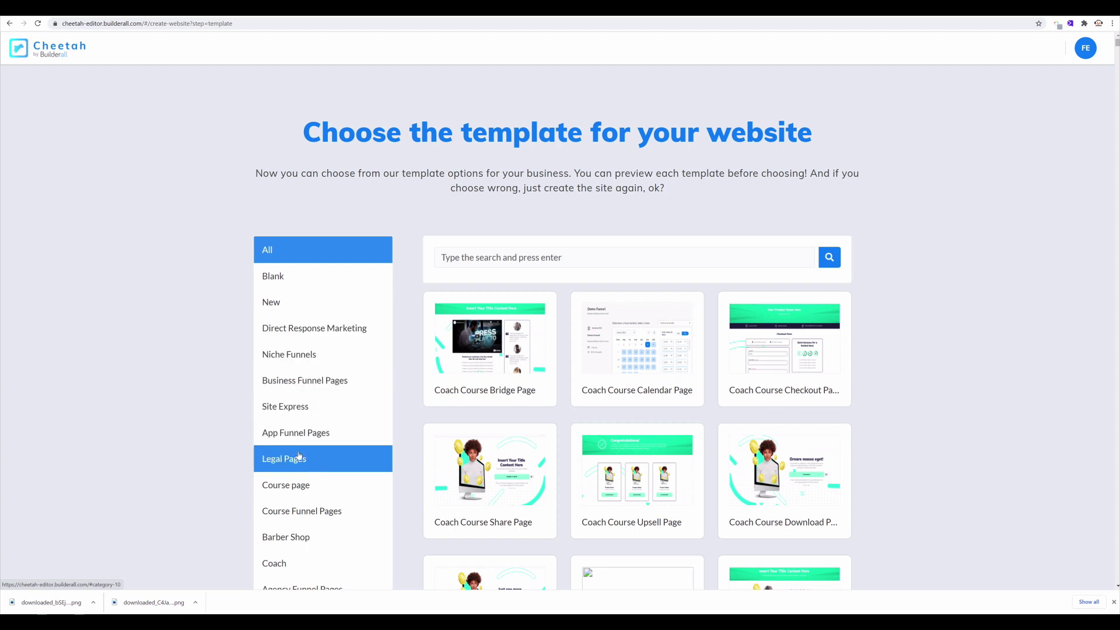
{"action": "left_click", "coordinate": [287, 416]}
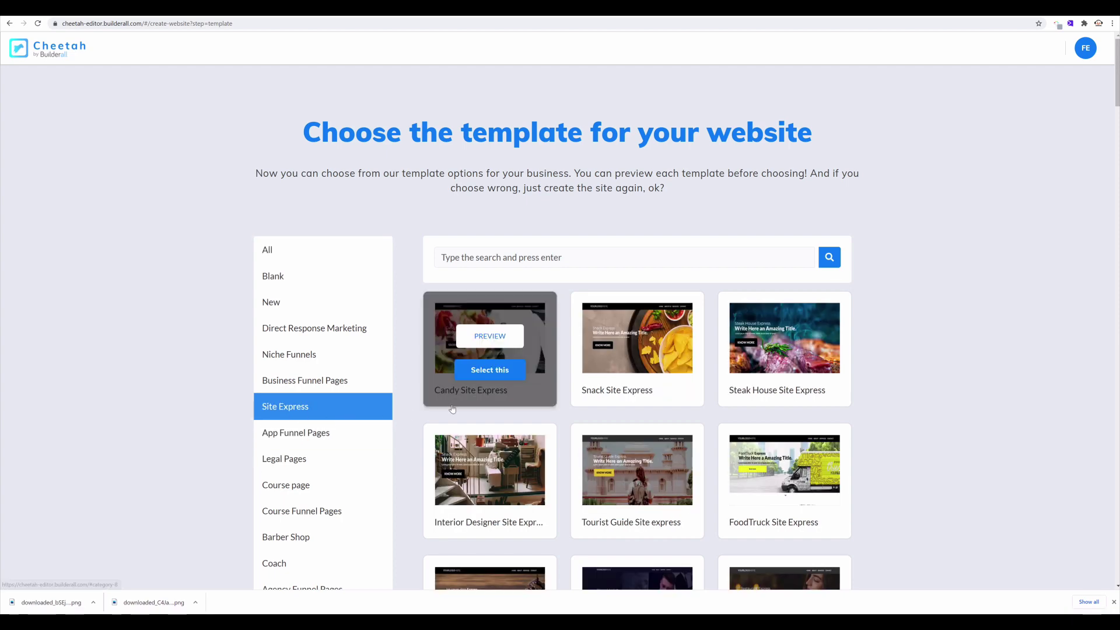
{"action": "scroll", "coordinate": [476, 428], "scroll_direction": "down", "scroll_amount": 5}
{"action": "scroll", "coordinate": [475, 428], "scroll_direction": "down", "scroll_amount": 6}
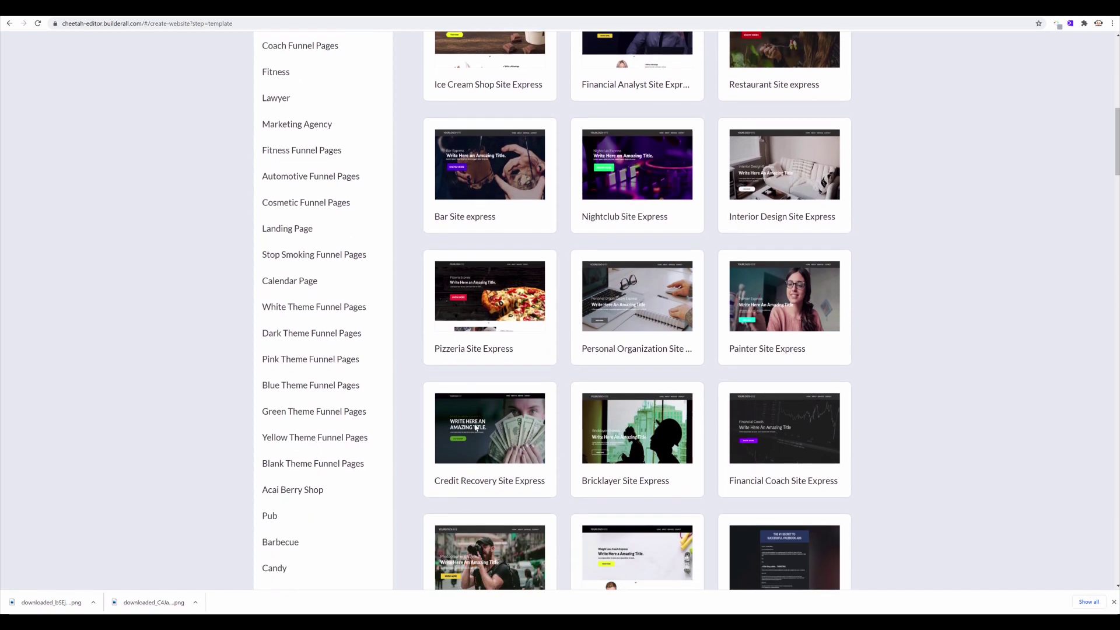
{"action": "mouse_move", "coordinate": [474, 447]}
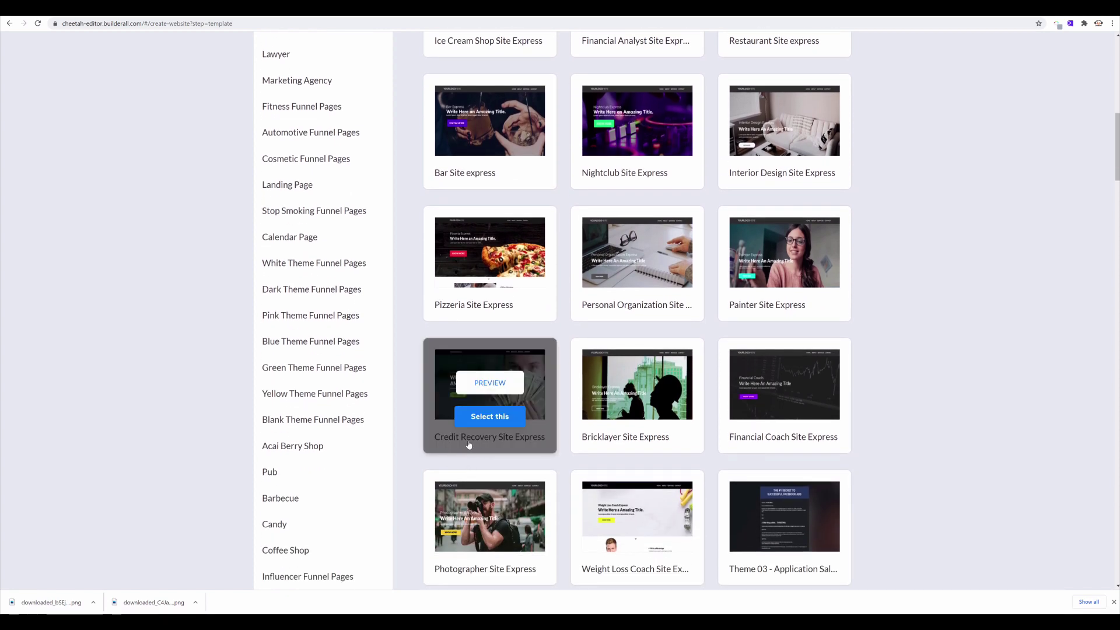
{"action": "left_click", "coordinate": [496, 423]}
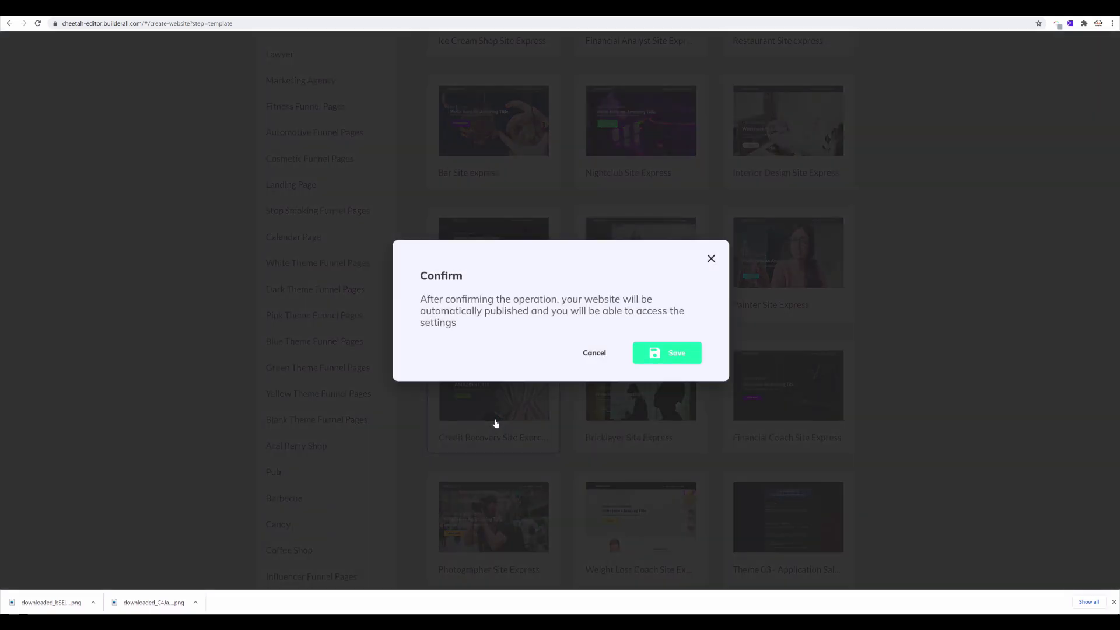
{"action": "left_click", "coordinate": [657, 357]}
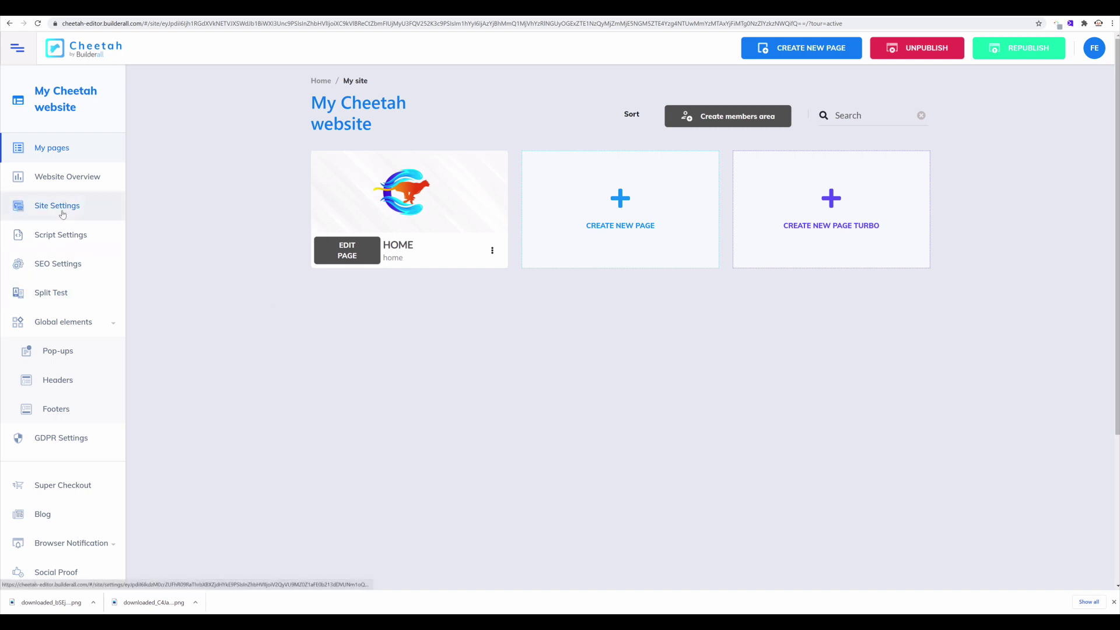
Open the site's Super Checkout, review the business information through the invoice and affiliation settings, and save it.
{"action": "left_click", "coordinate": [47, 487]}
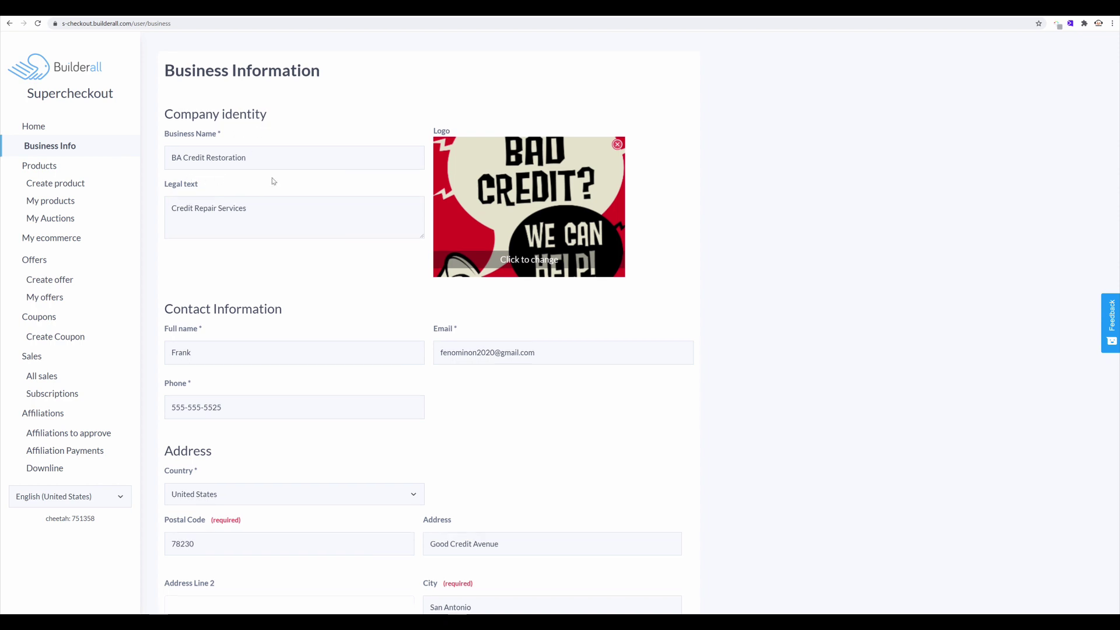
{"action": "scroll", "coordinate": [270, 183], "scroll_direction": "down", "scroll_amount": 6}
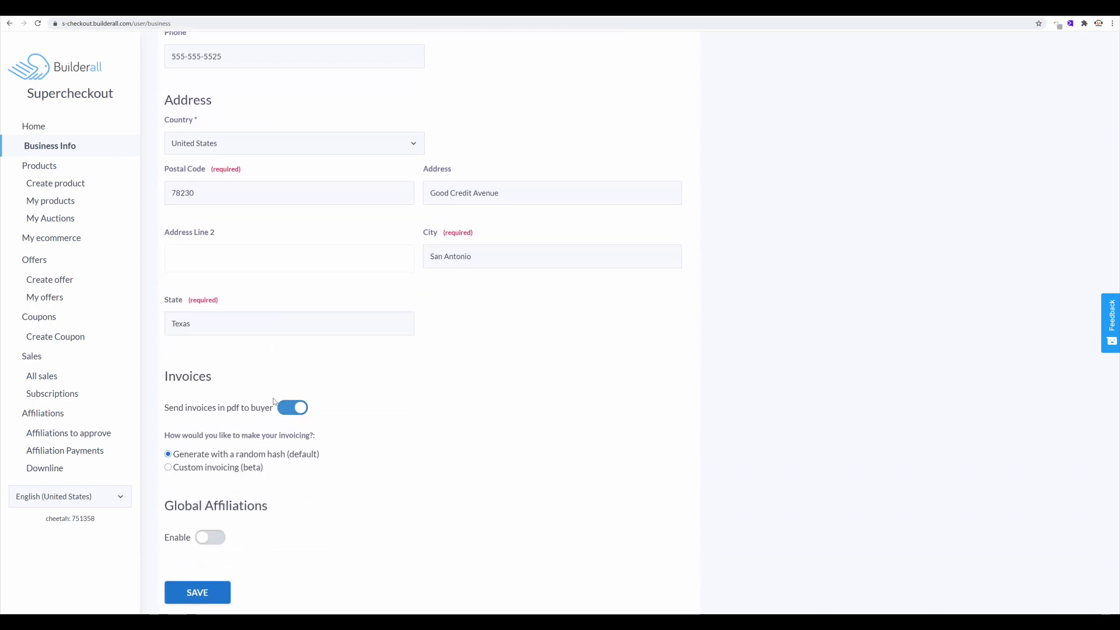
{"action": "scroll", "coordinate": [275, 400], "scroll_direction": "down", "scroll_amount": 1}
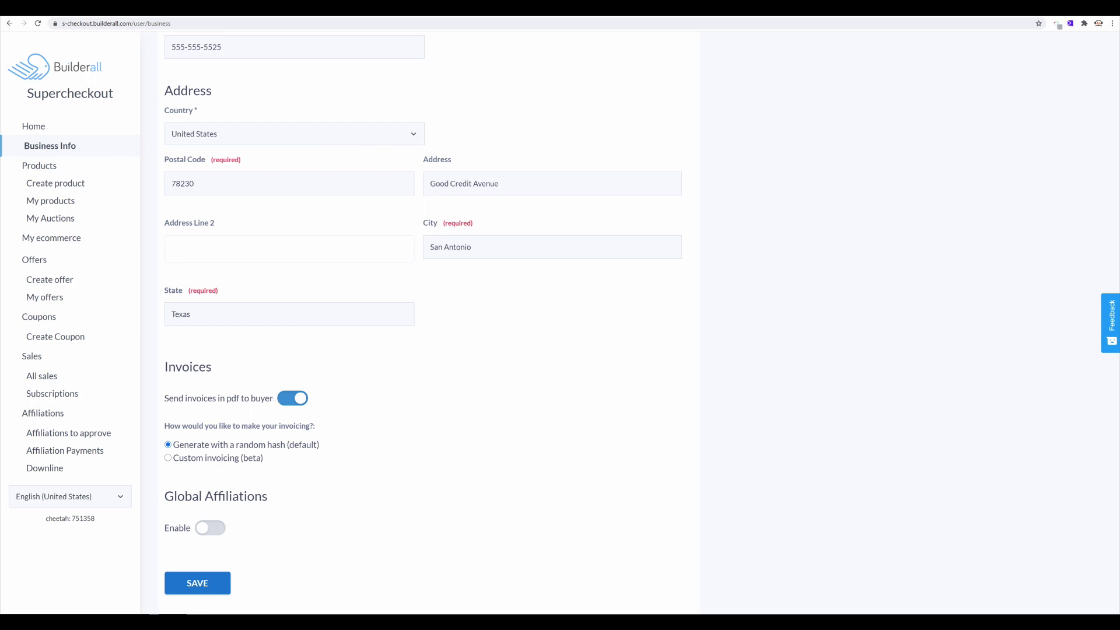
{"action": "left_click", "coordinate": [198, 590]}
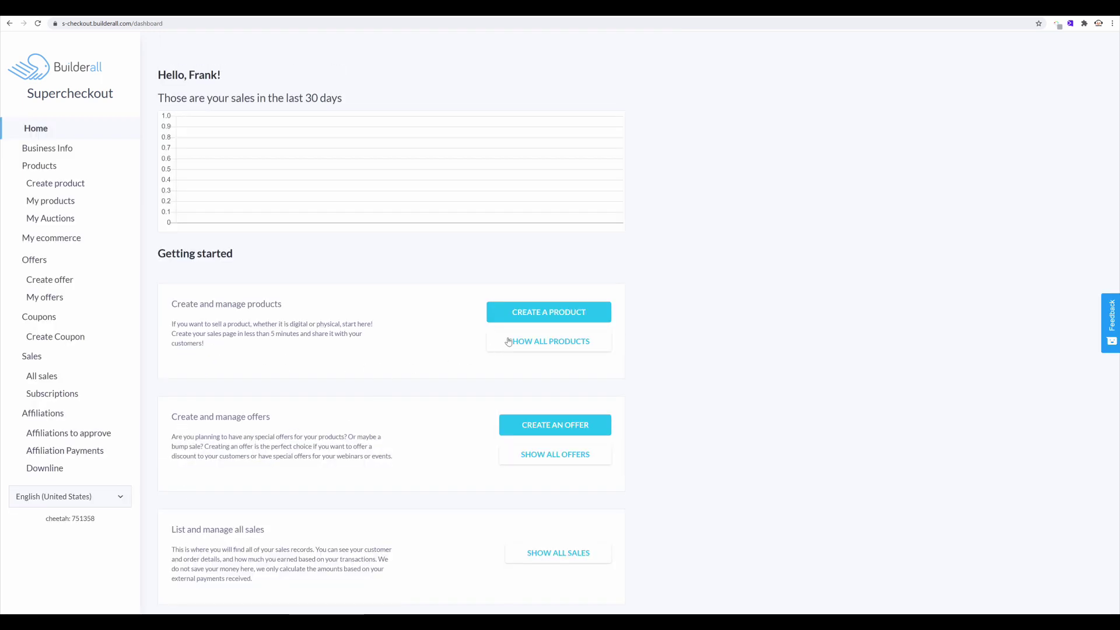
Open the existing product Credit Repair Solutions Guide (Training Purposes) for editing and proceed to its pricing settings.
{"action": "left_click", "coordinate": [548, 343]}
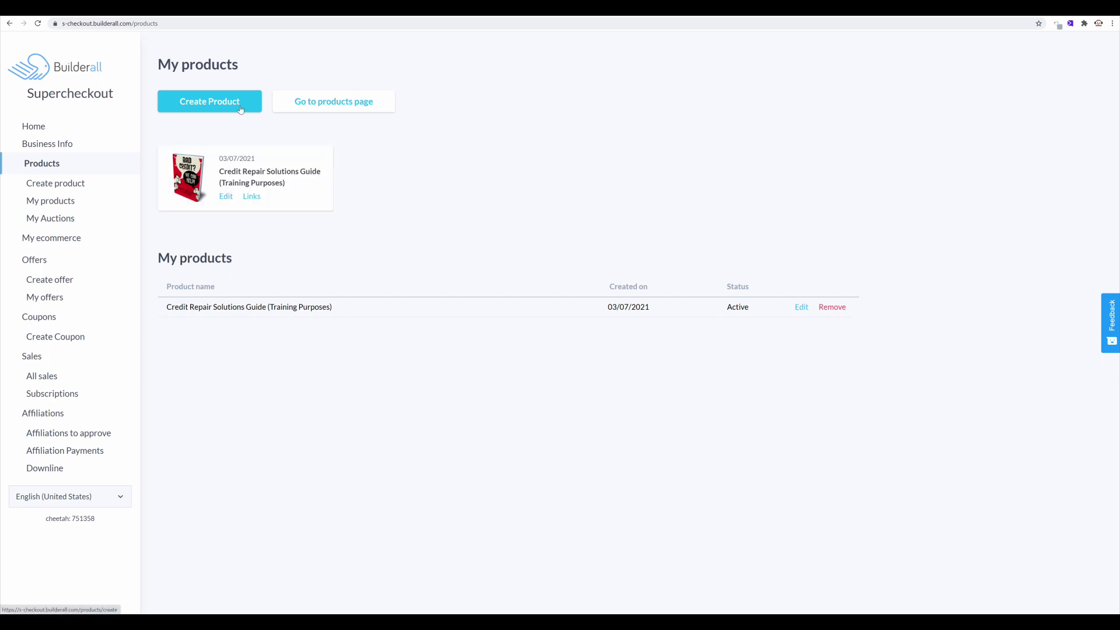
{"action": "left_click", "coordinate": [226, 197]}
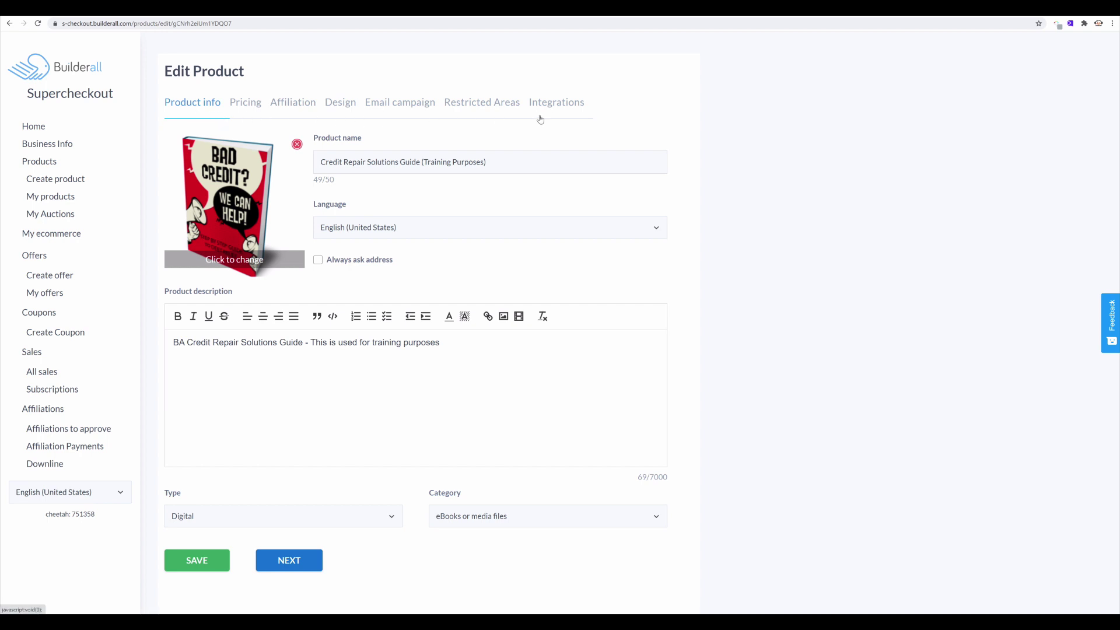
{"action": "left_click", "coordinate": [291, 560]}
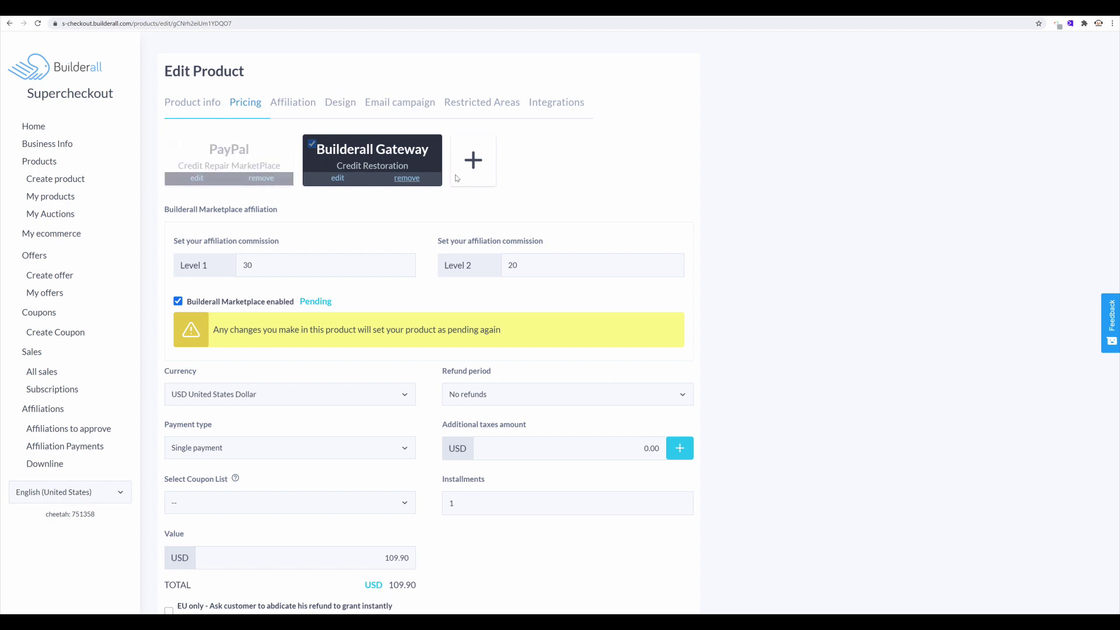
Review the Builderall Gateway settings and Marketplace terms of use for an additional payment method, and close them without adding it.
{"action": "left_click", "coordinate": [479, 169]}
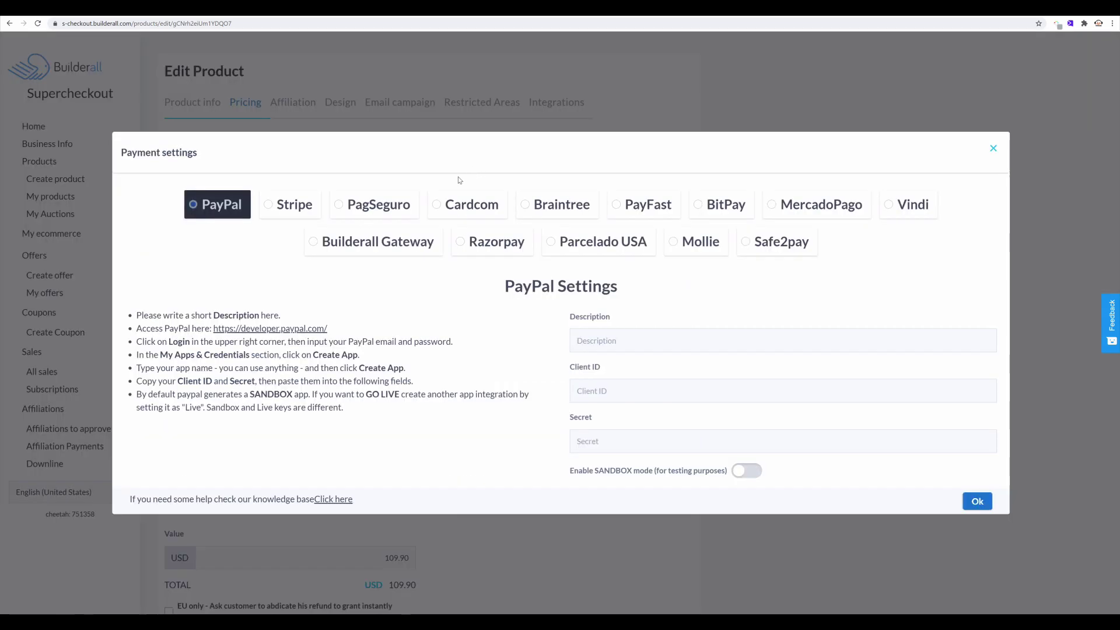
{"action": "left_click", "coordinate": [327, 248]}
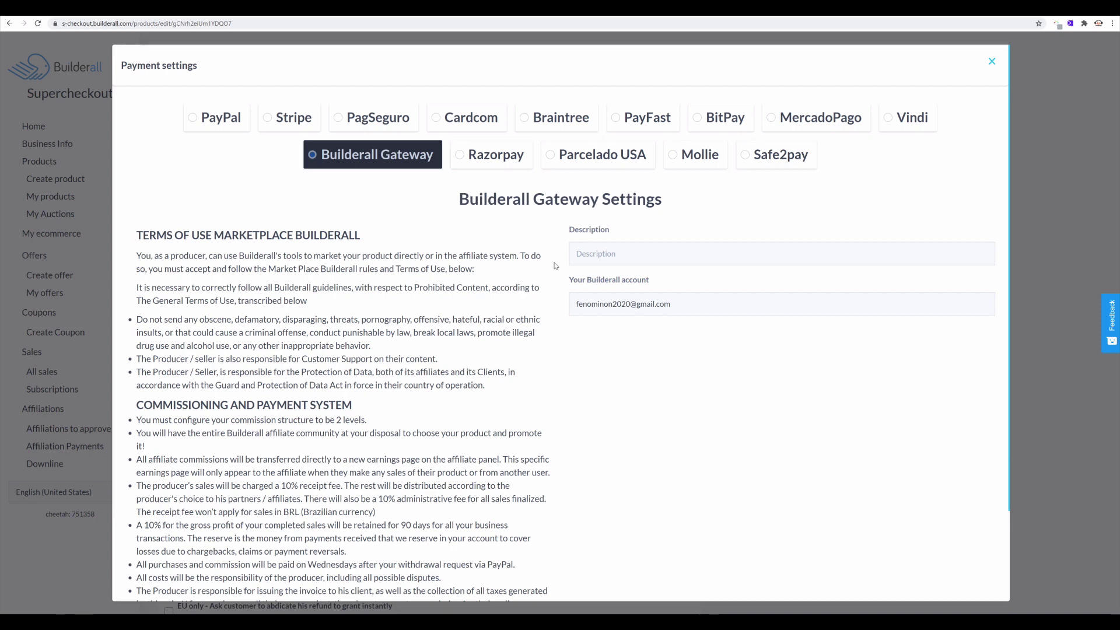
{"action": "scroll", "coordinate": [481, 348], "scroll_direction": "down", "scroll_amount": 2}
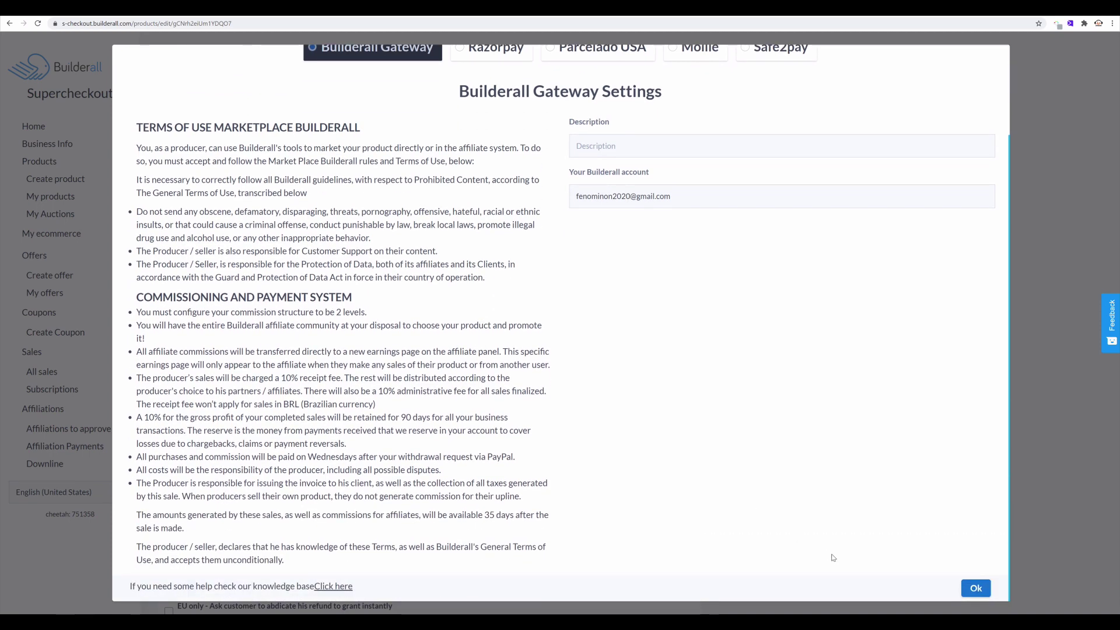
{"action": "scroll", "coordinate": [755, 476], "scroll_direction": "up", "scroll_amount": 1}
{"action": "scroll", "coordinate": [756, 476], "scroll_direction": "up", "scroll_amount": 2}
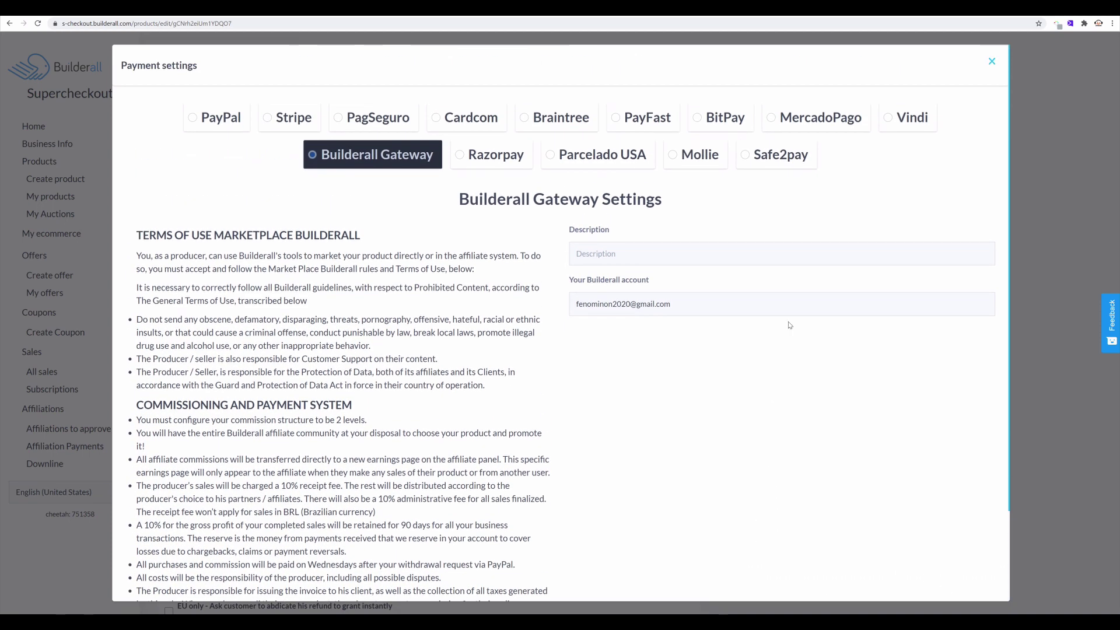
{"action": "left_click", "coordinate": [992, 61]}
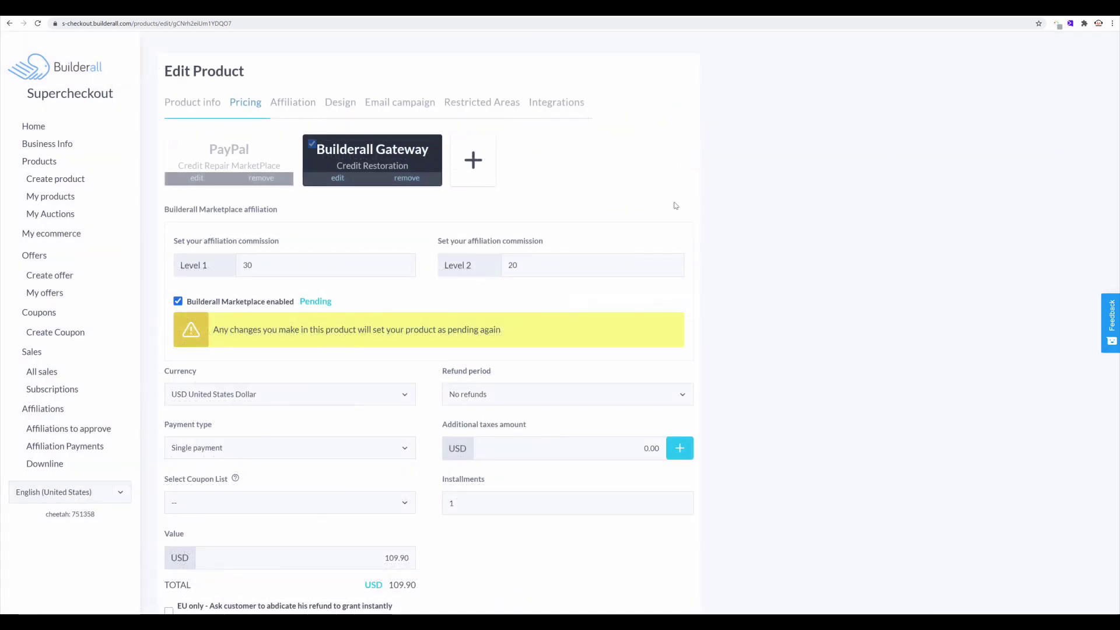
Switch the Builderall Gateway payment method off and on again to compare the pricing options it offers.
{"action": "left_click", "coordinate": [319, 153]}
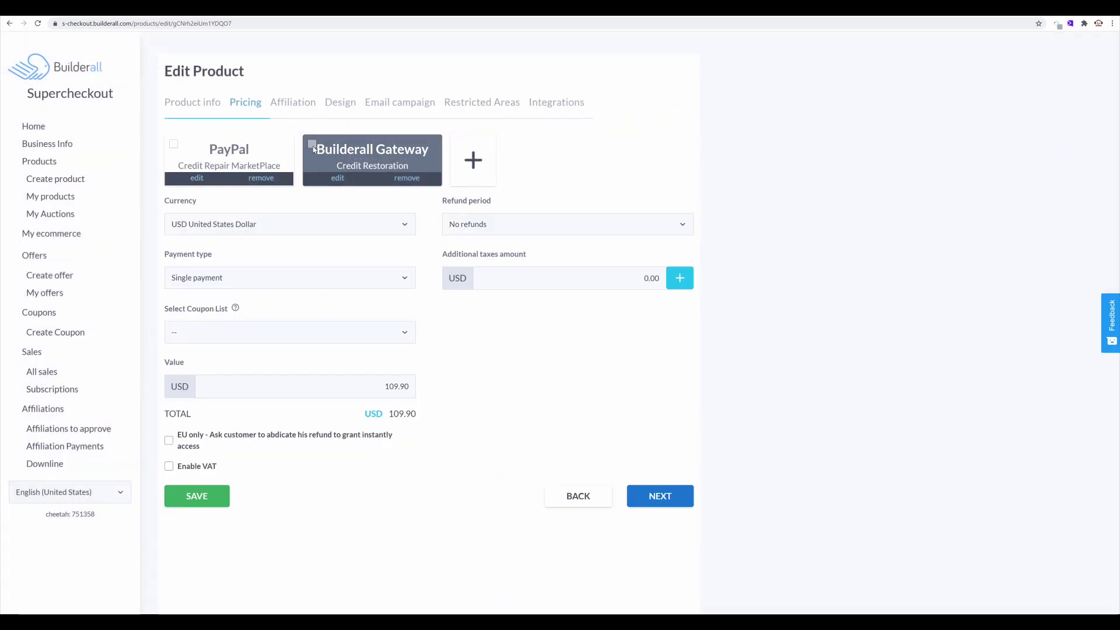
{"action": "left_click", "coordinate": [320, 150]}
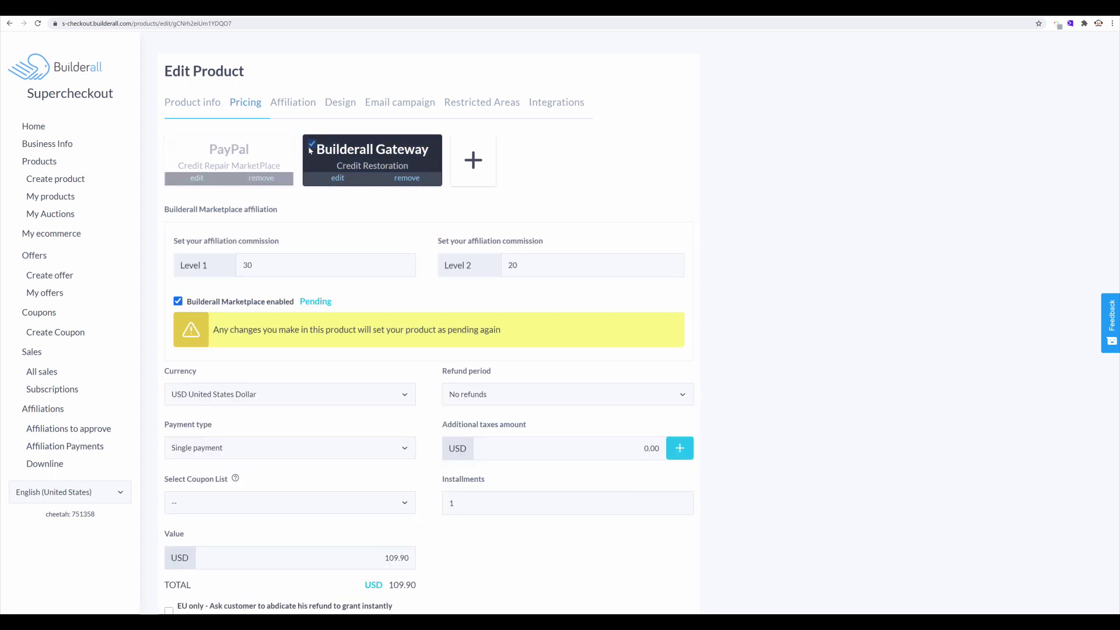
{"action": "left_click", "coordinate": [314, 146]}
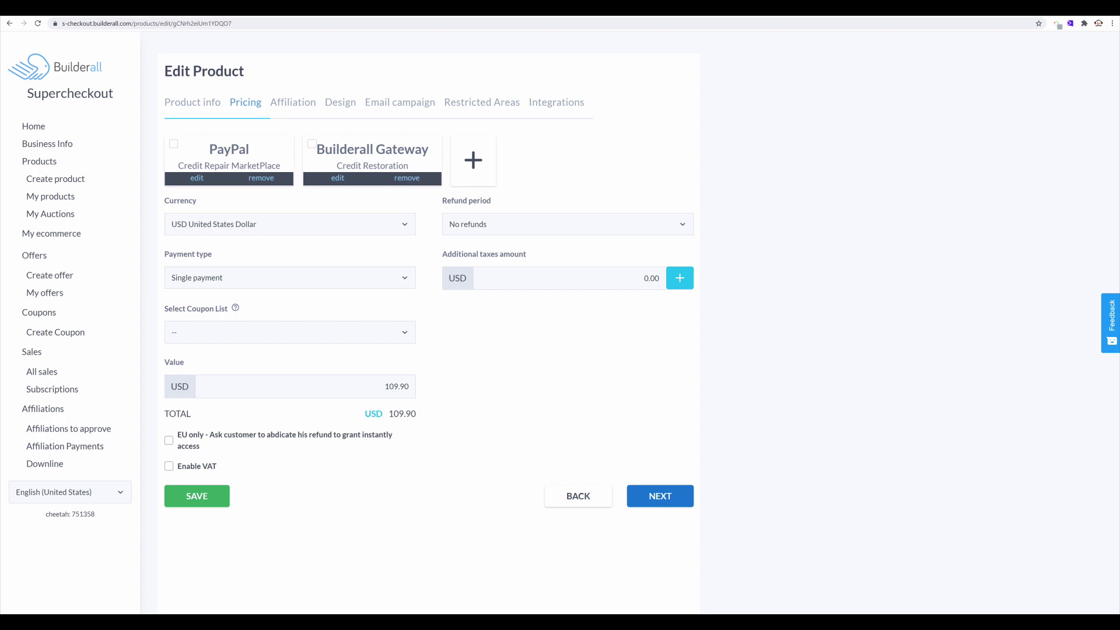
{"action": "left_click", "coordinate": [316, 147]}
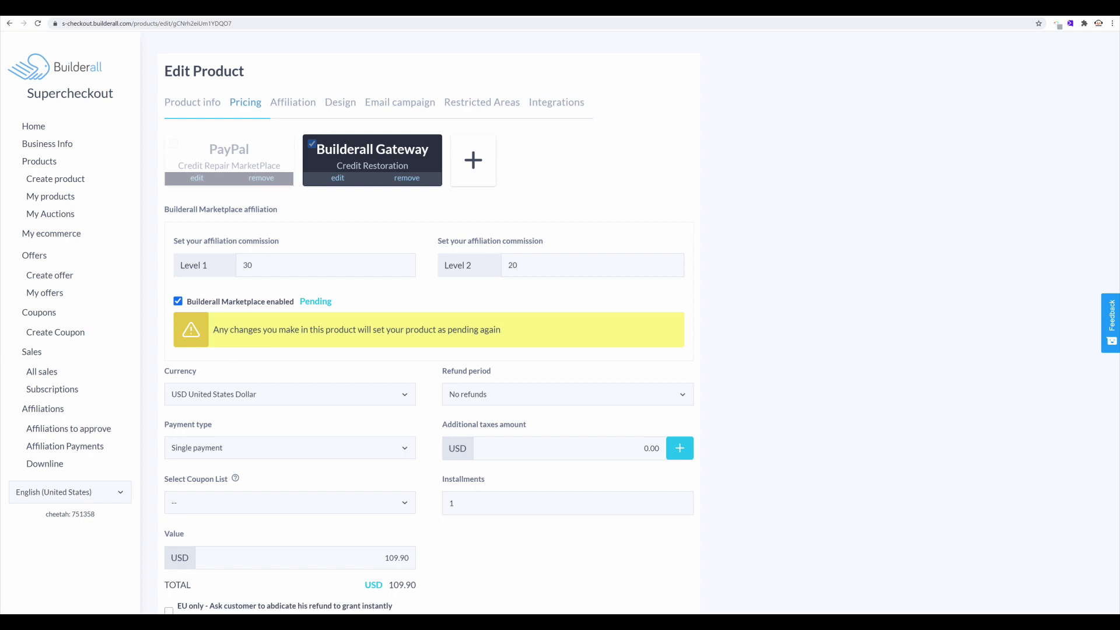
Disable and re-enable Builderall Marketplace for the product, and choose USD United States Dollar as the currency.
{"action": "scroll", "coordinate": [181, 244], "scroll_direction": "down", "scroll_amount": 1}
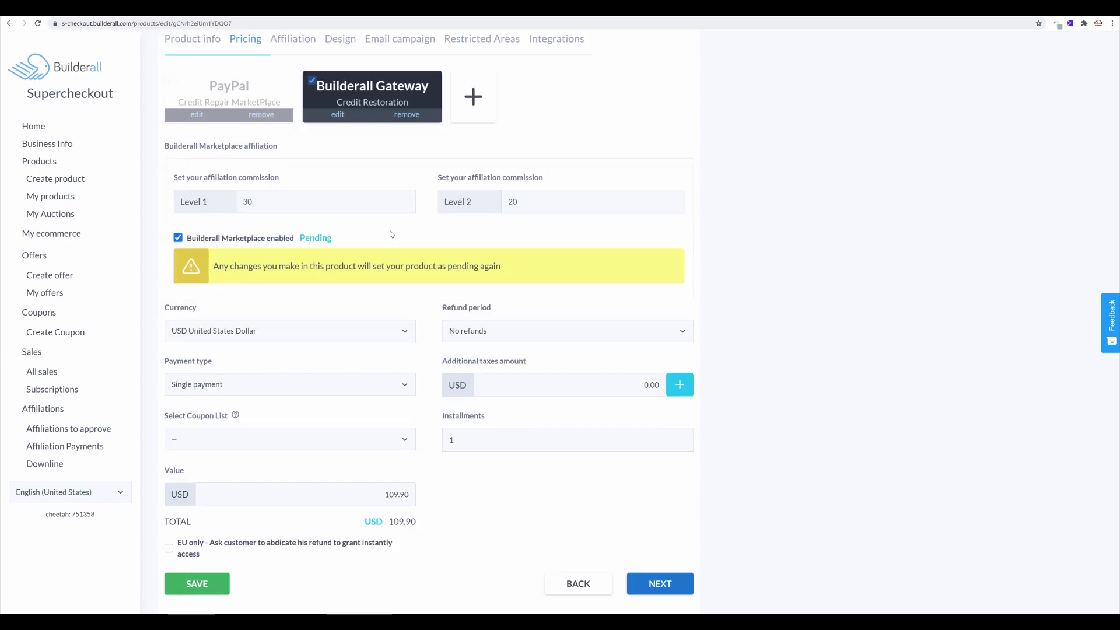
{"action": "left_click", "coordinate": [178, 238]}
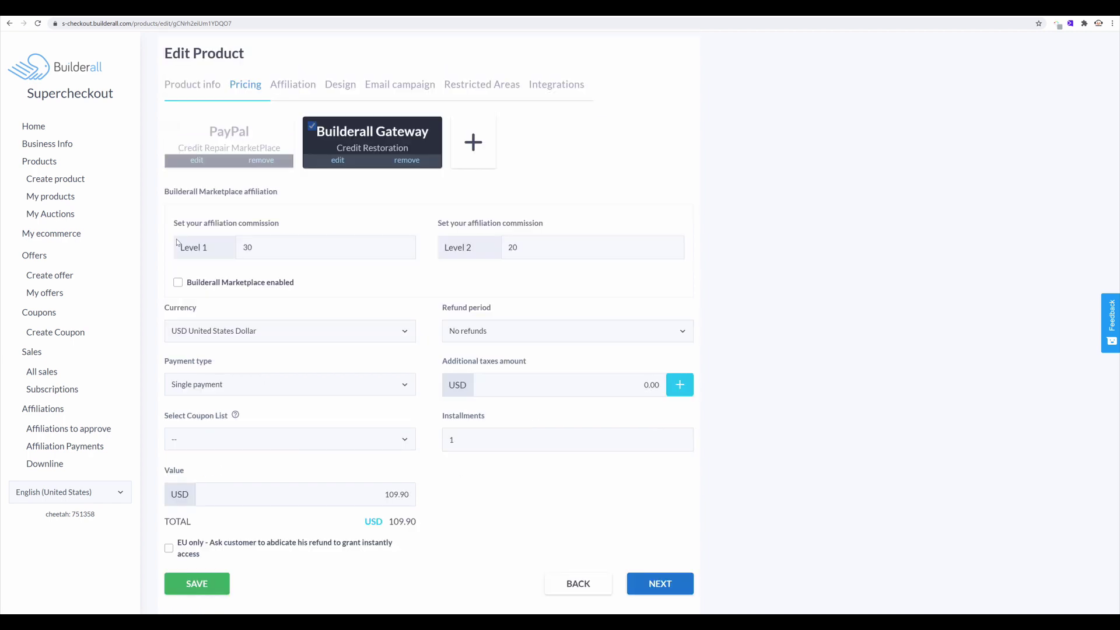
{"action": "left_click", "coordinate": [178, 283]}
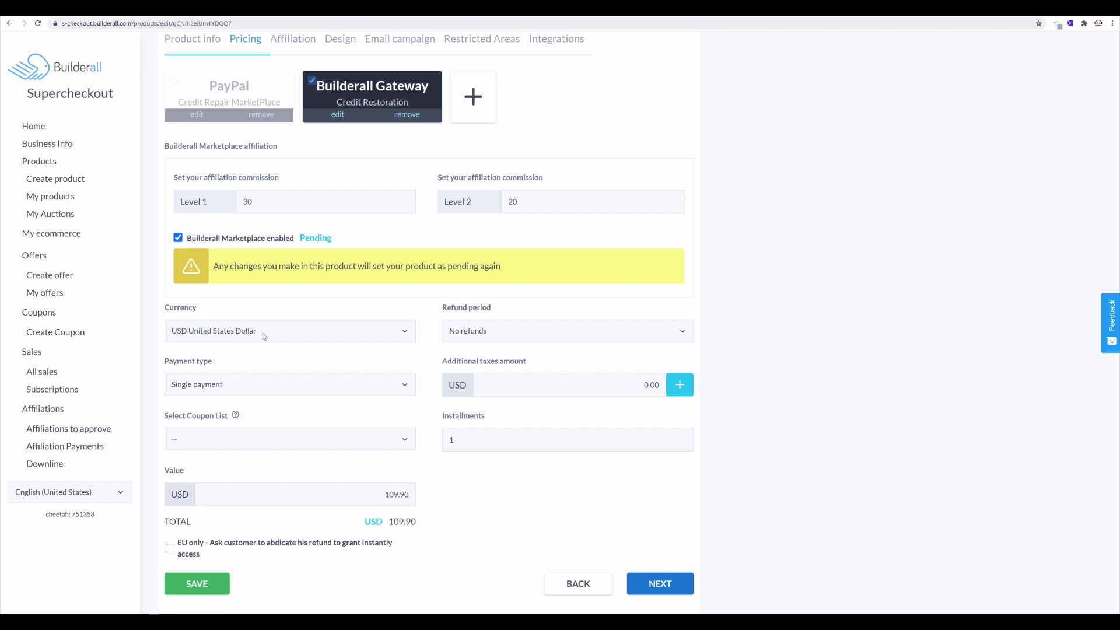
{"action": "left_click", "coordinate": [363, 333]}
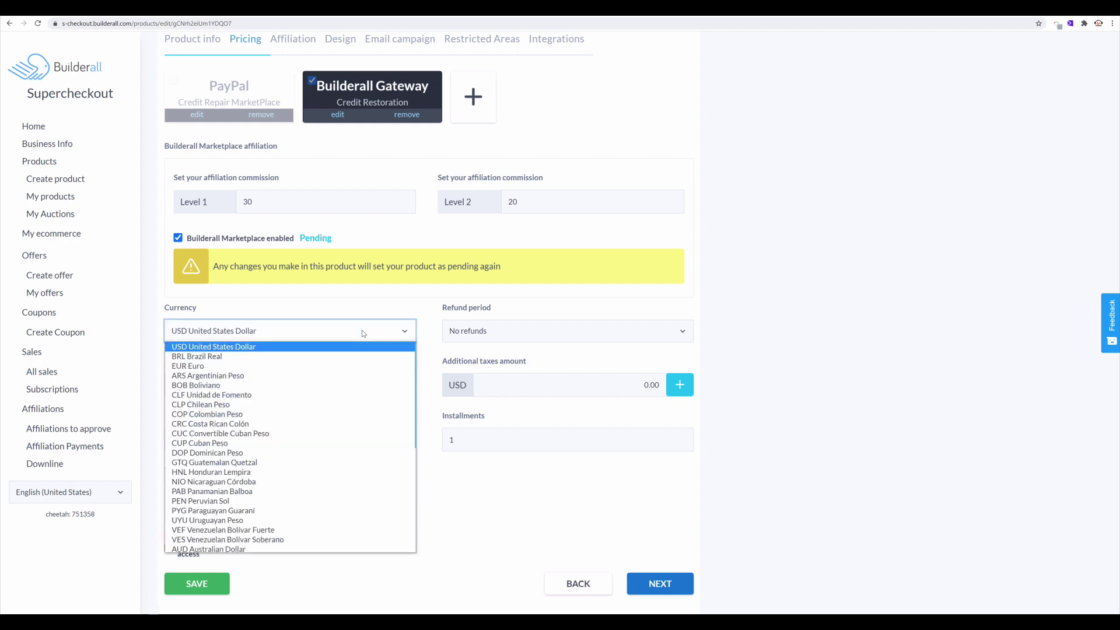
{"action": "left_click", "coordinate": [228, 339]}
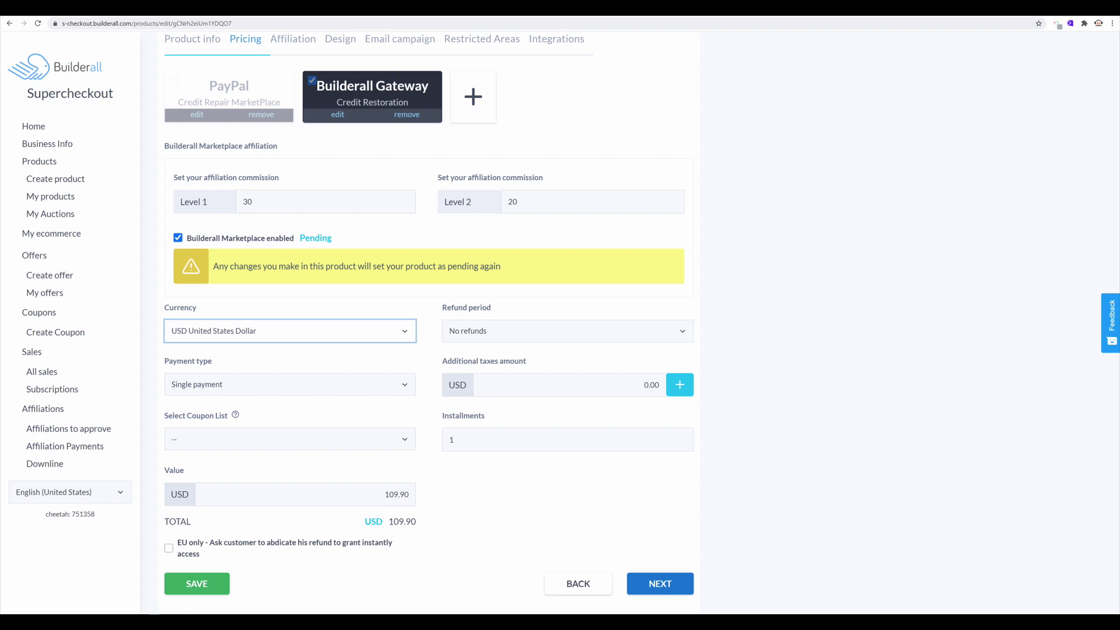
Review the product's affiliation, design, email campaign, restricted areas and integrations settings, and proceed to the terms of use.
{"action": "left_click", "coordinate": [654, 585]}
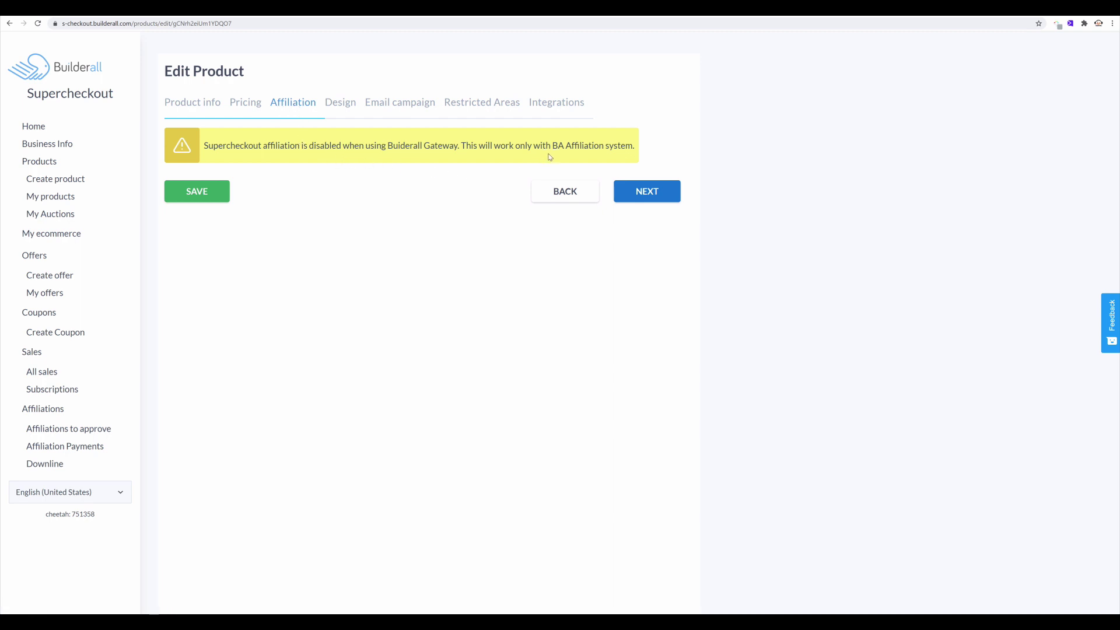
{"action": "left_click", "coordinate": [642, 193]}
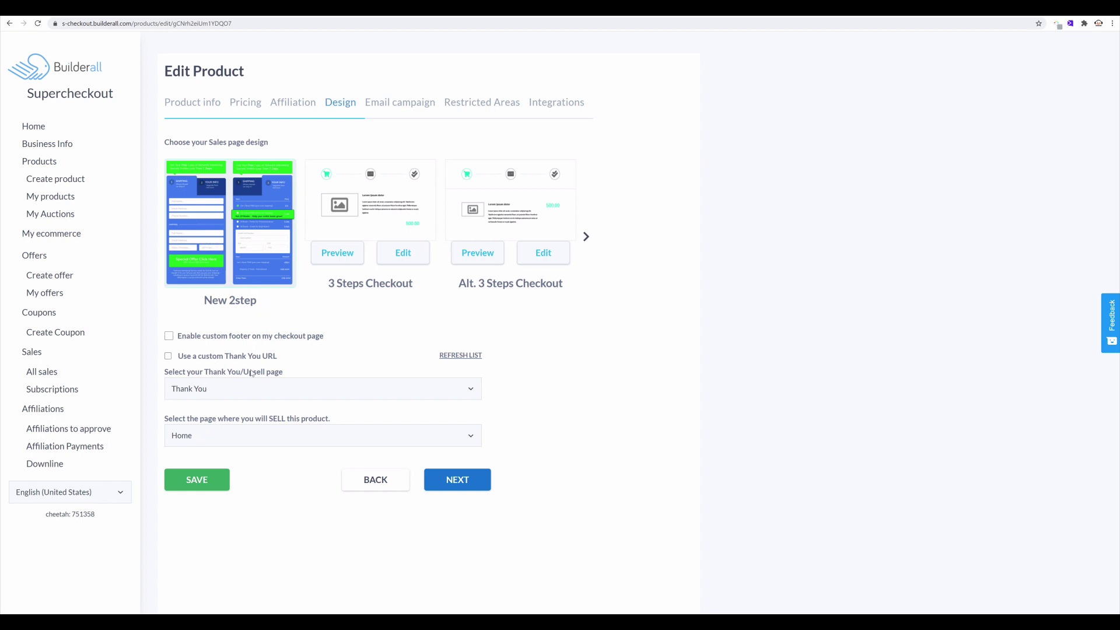
{"action": "left_click", "coordinate": [443, 485]}
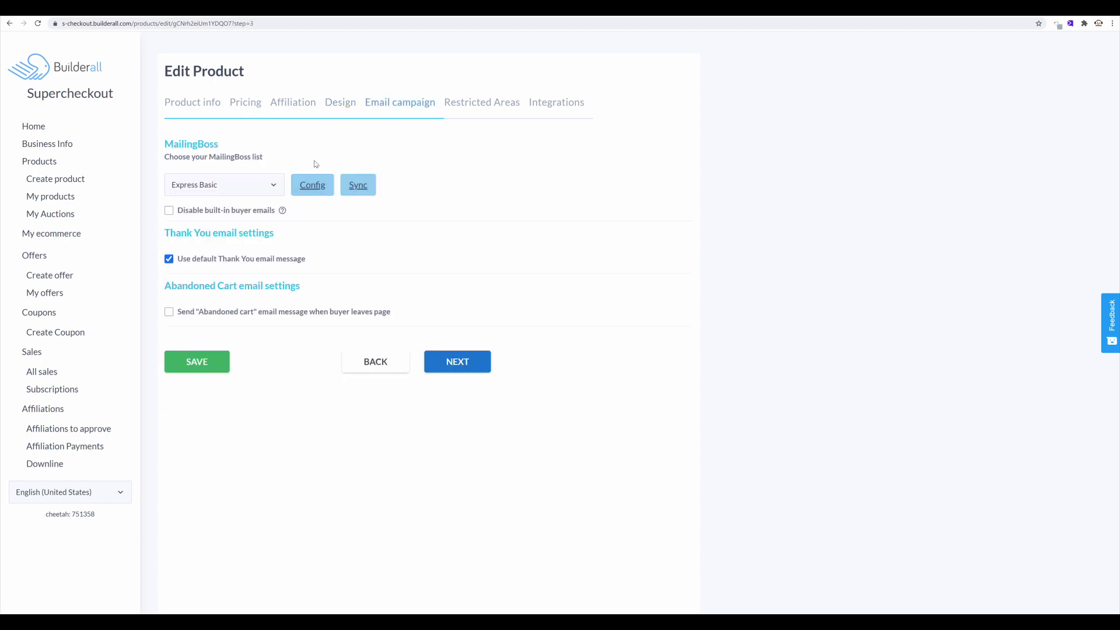
{"action": "left_click", "coordinate": [250, 185]}
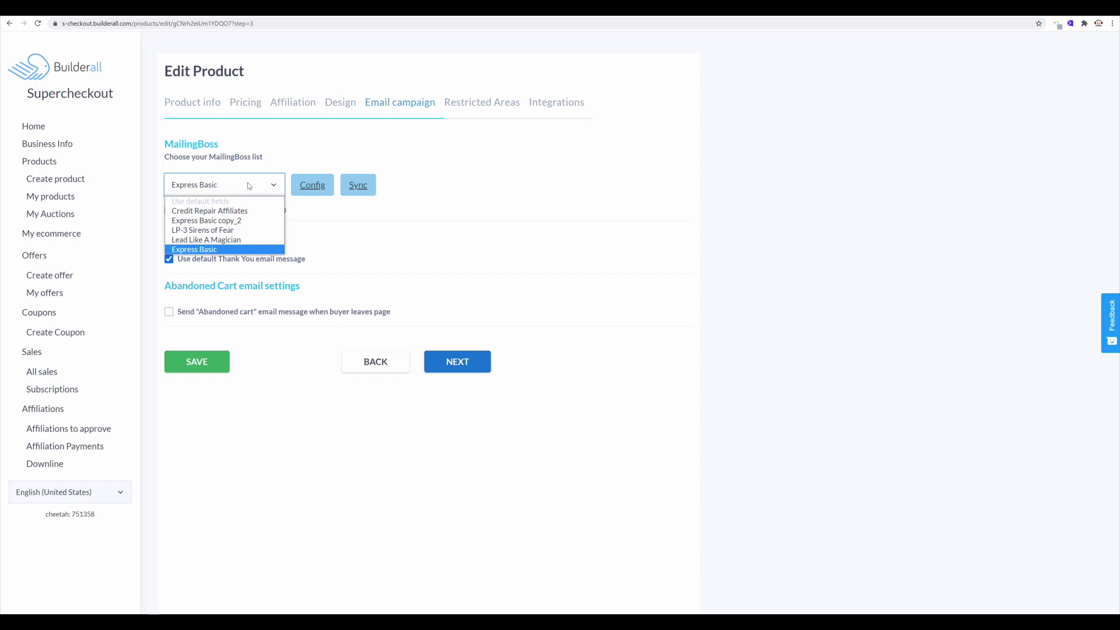
{"action": "left_click", "coordinate": [301, 155]}
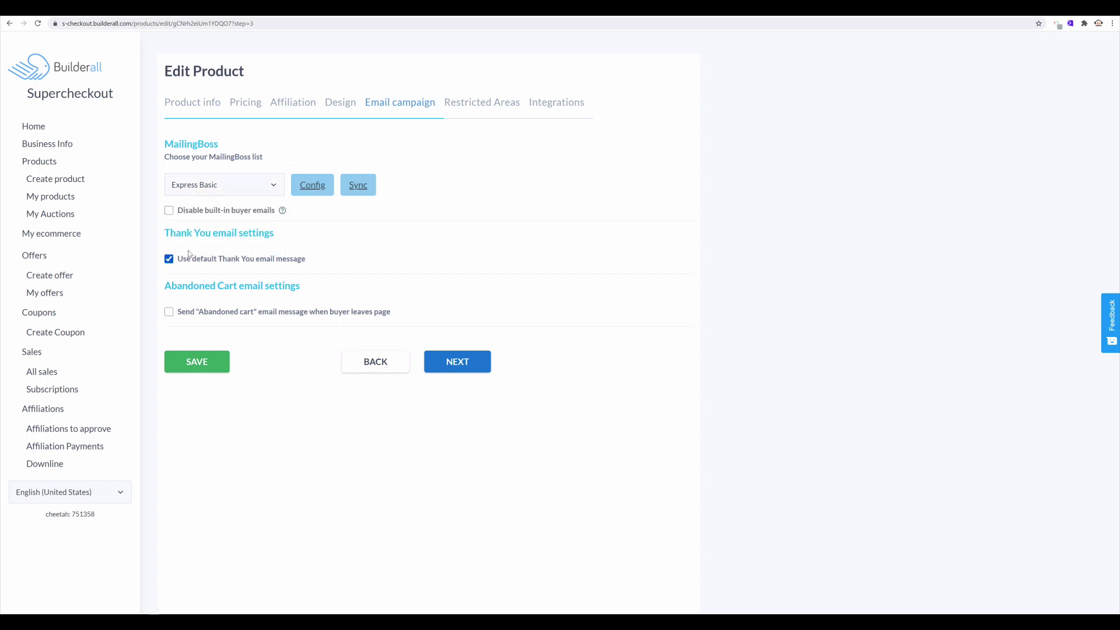
{"action": "left_click", "coordinate": [448, 362]}
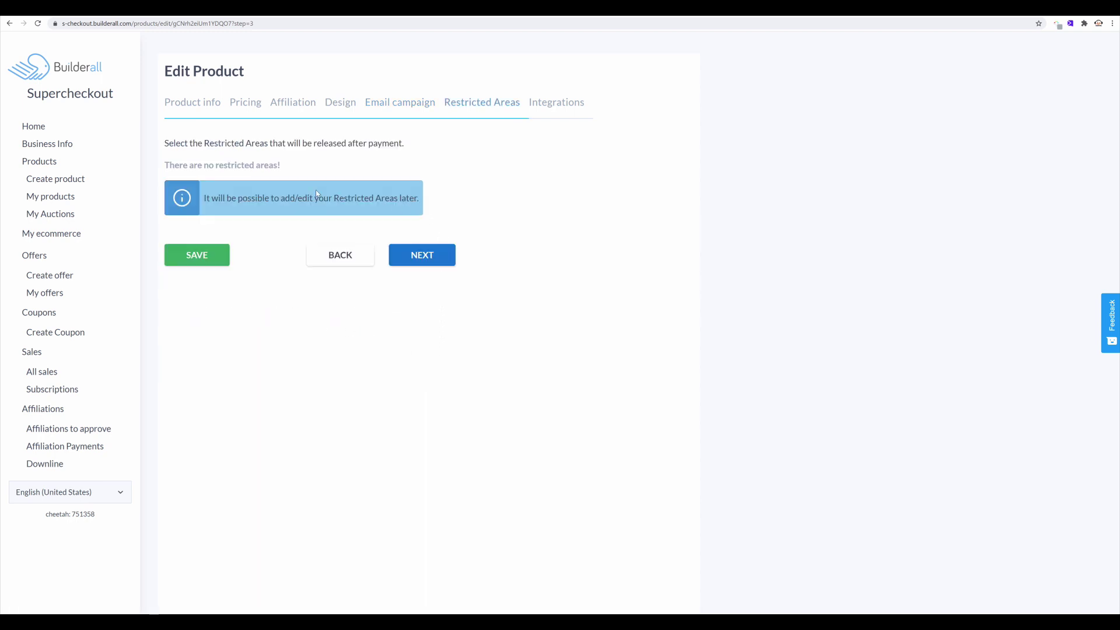
{"action": "left_click", "coordinate": [418, 252]}
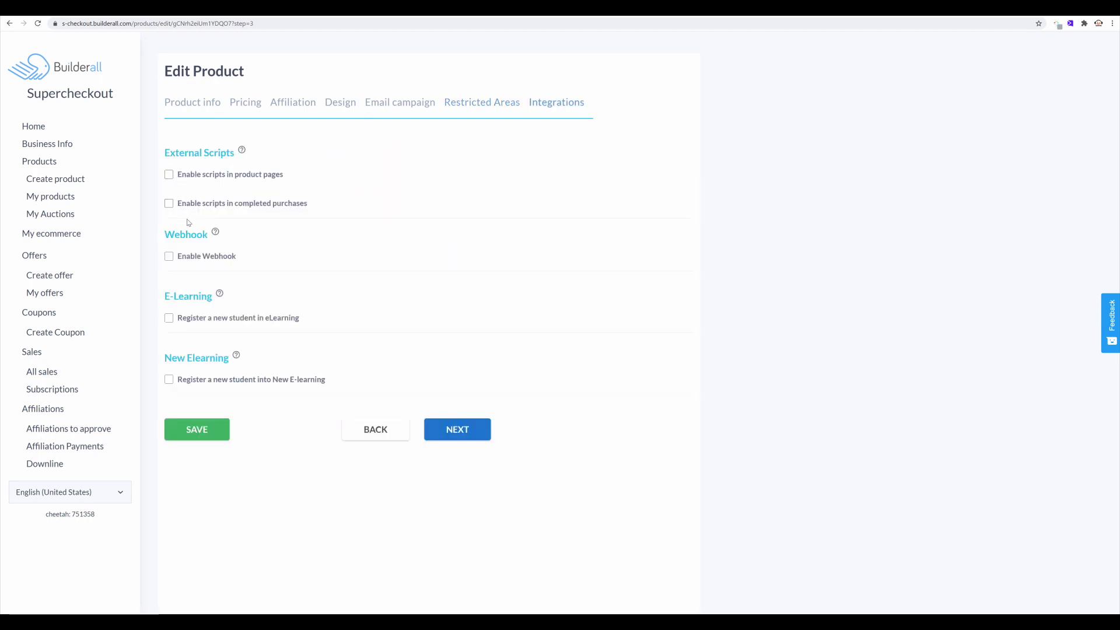
{"action": "left_click", "coordinate": [448, 432]}
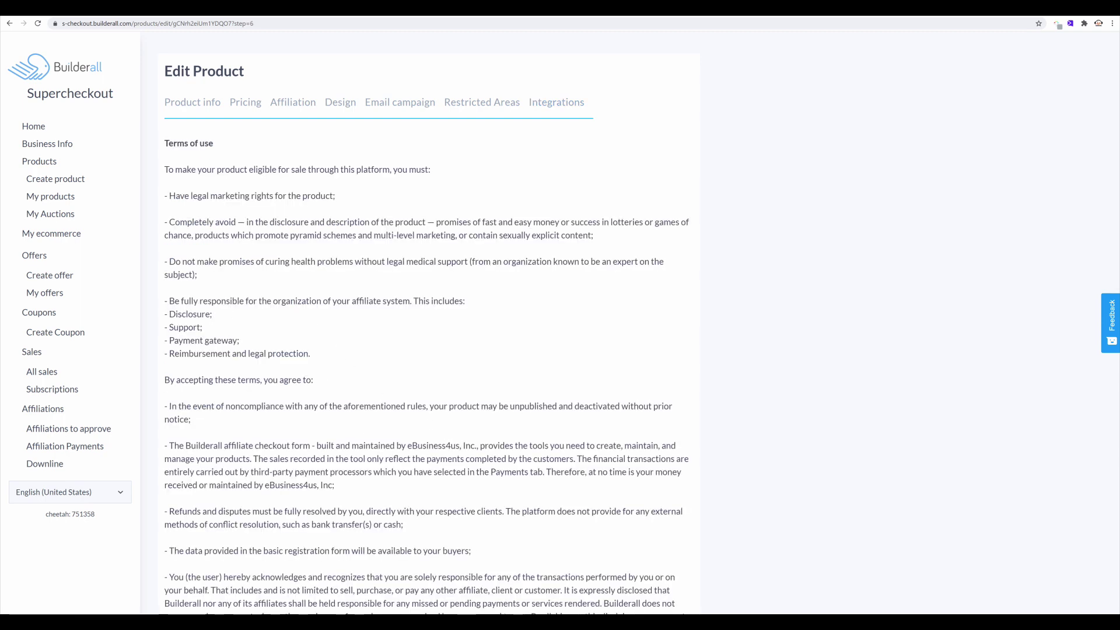
Accept the Terms and Conditions, update the product, and acknowledge the Marketplace notice.
{"action": "scroll", "coordinate": [214, 327], "scroll_direction": "down", "scroll_amount": 2}
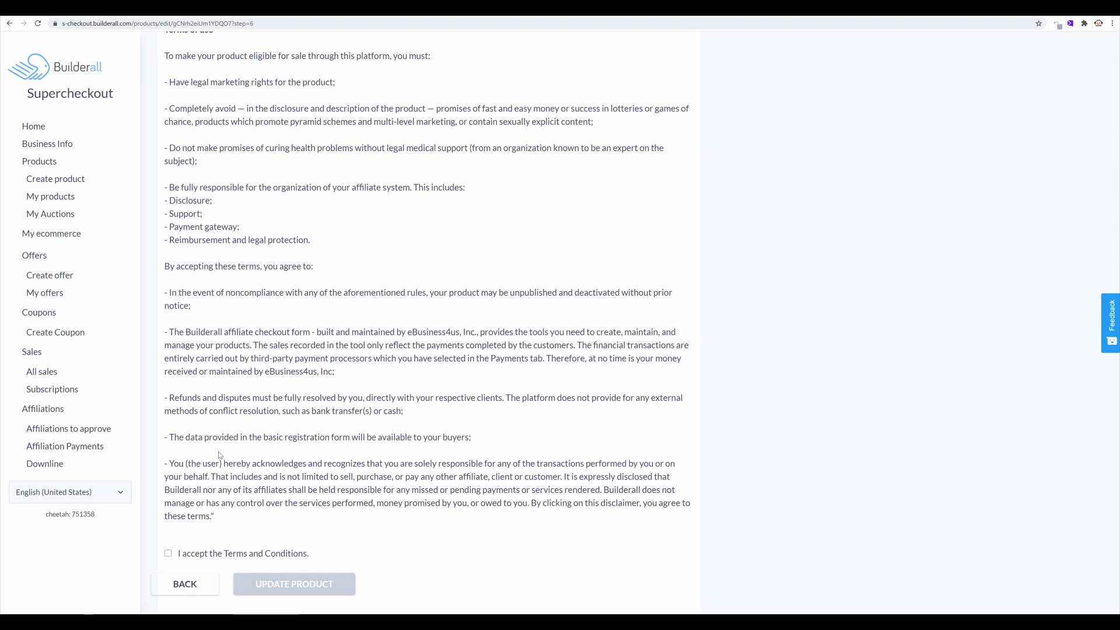
{"action": "left_click", "coordinate": [169, 555]}
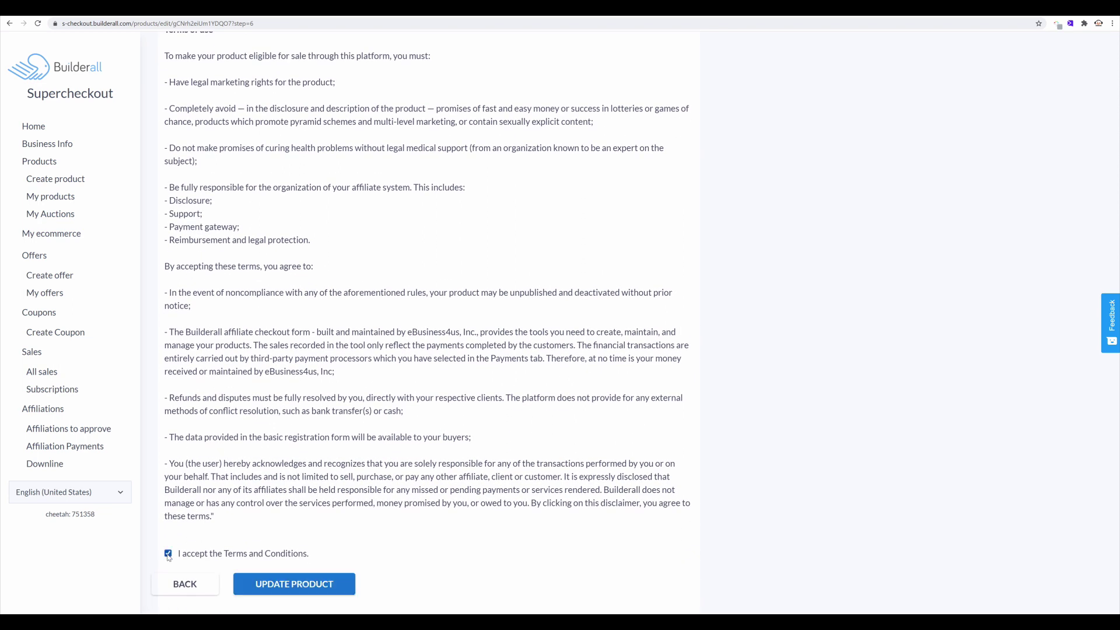
{"action": "left_click", "coordinate": [273, 586]}
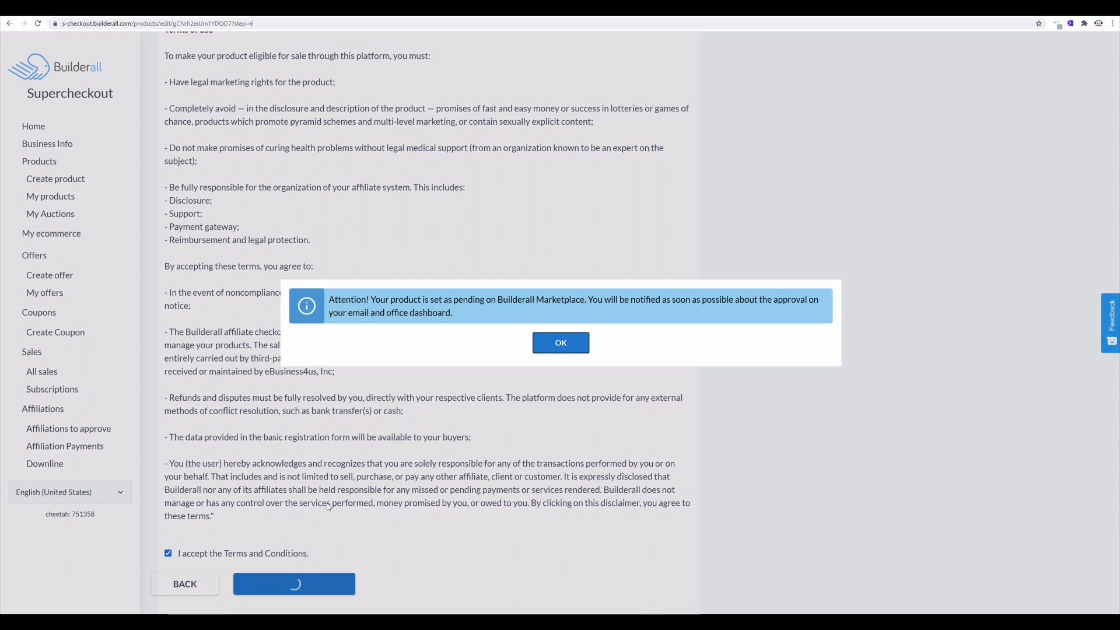
{"action": "left_click", "coordinate": [549, 343]}
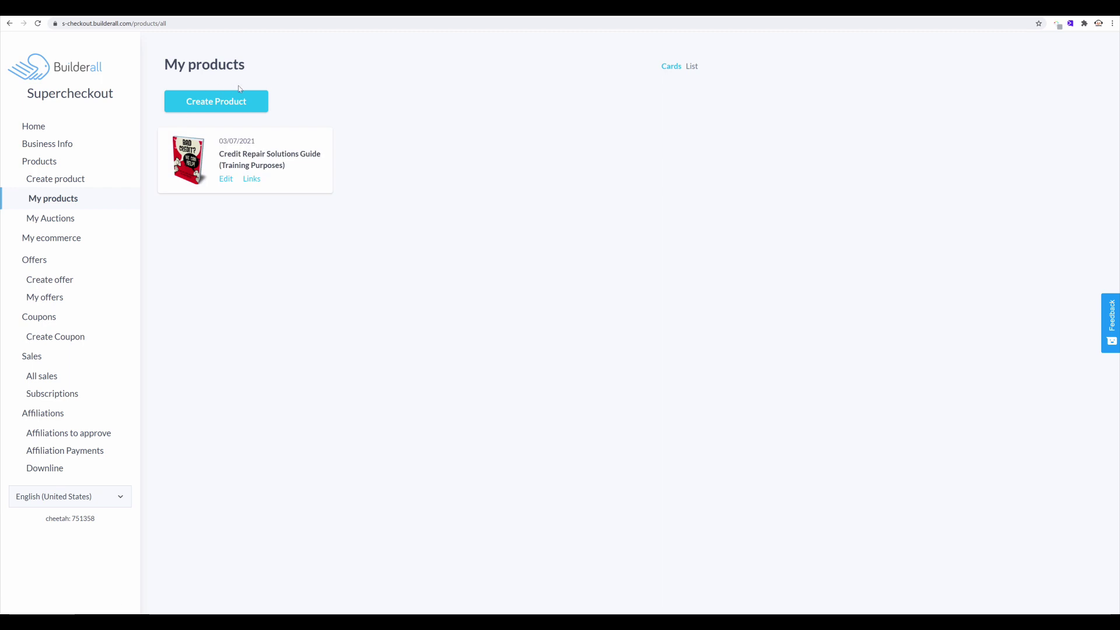
Copy the checkout URL from the links of Credit Repair Solutions Guide (Training Purposes), and close the links.
{"action": "left_click", "coordinate": [252, 179]}
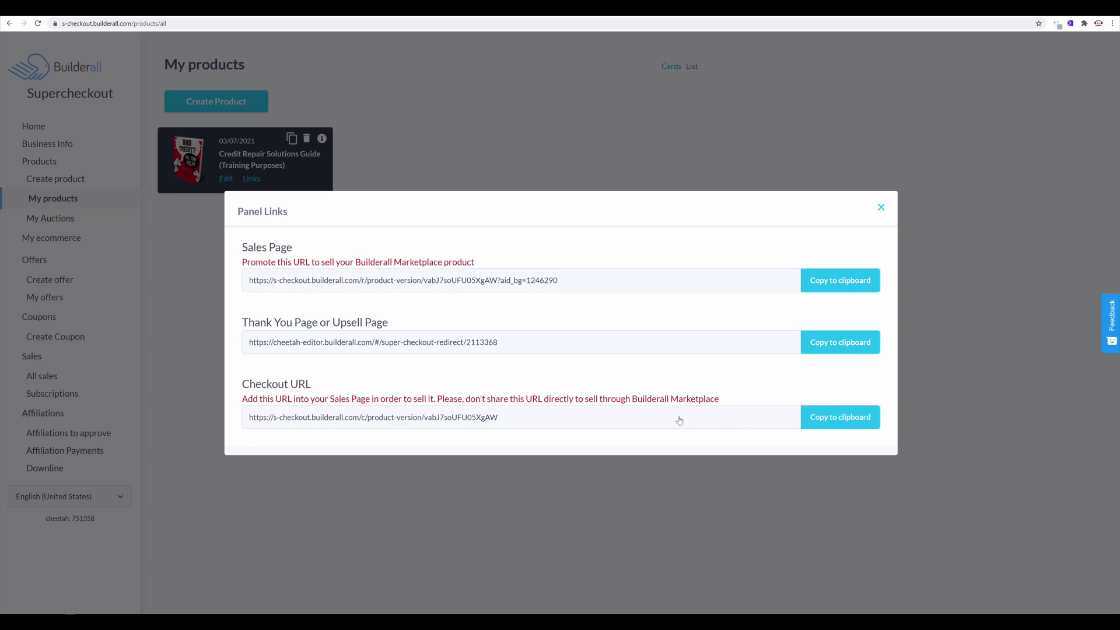
{"action": "left_click", "coordinate": [850, 422]}
{"action": "left_click", "coordinate": [833, 423]}
{"action": "left_click", "coordinate": [885, 210]}
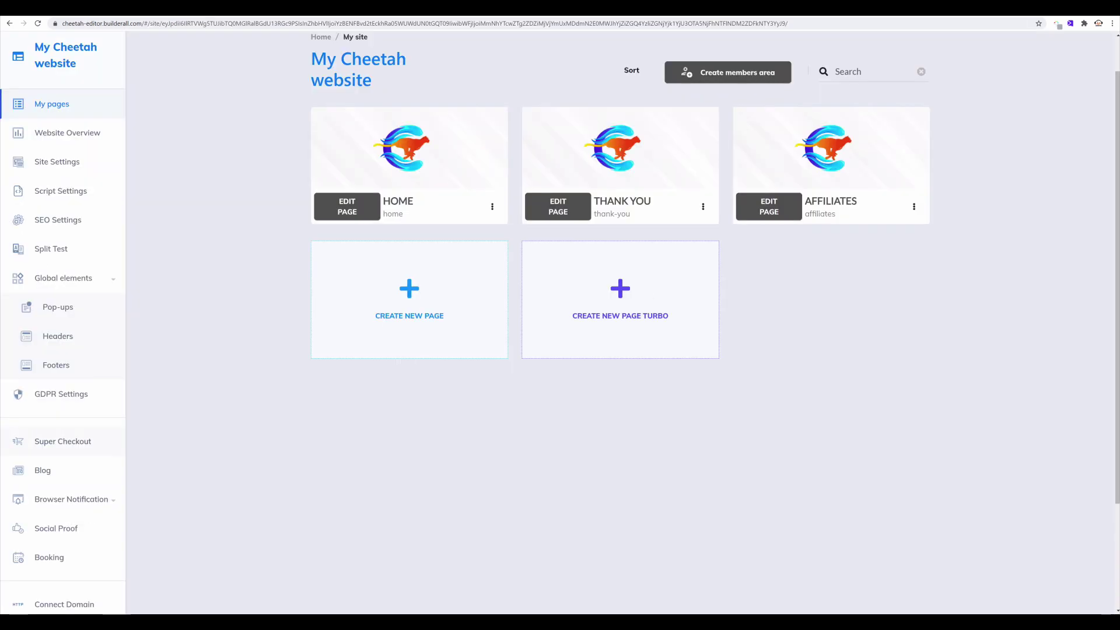
Link the Home page's "Grab Hold of Your Credit Repair Guide" button to the Supercheckout product Credit Repair Solutions Guide (Training Purposes), and save the page.
{"action": "mouse_move", "coordinate": [393, 117]}
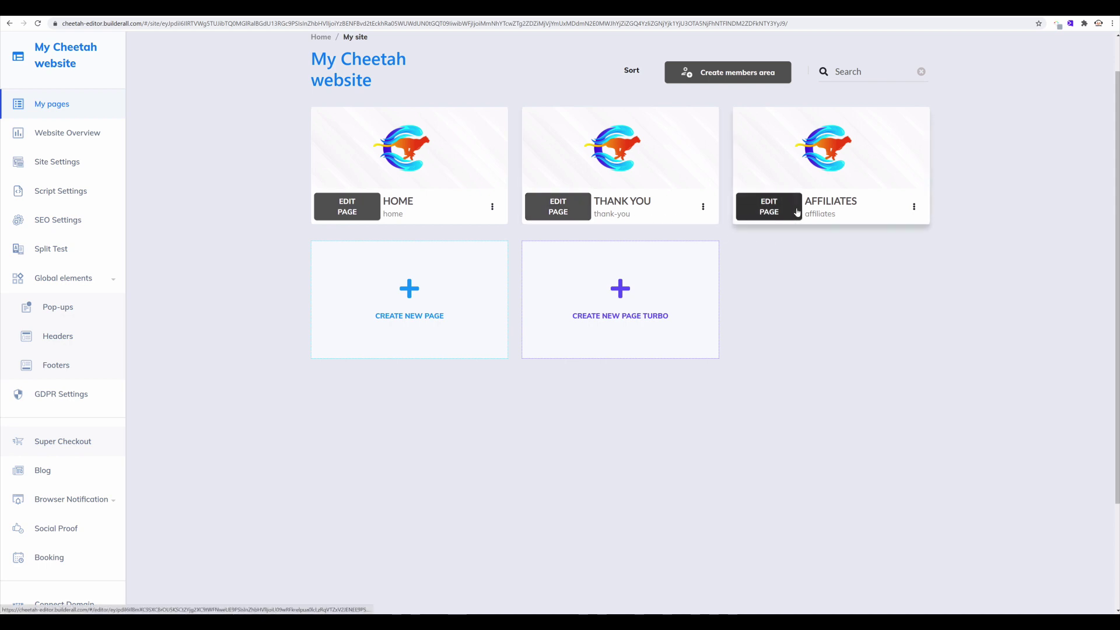
{"action": "left_click", "coordinate": [362, 215]}
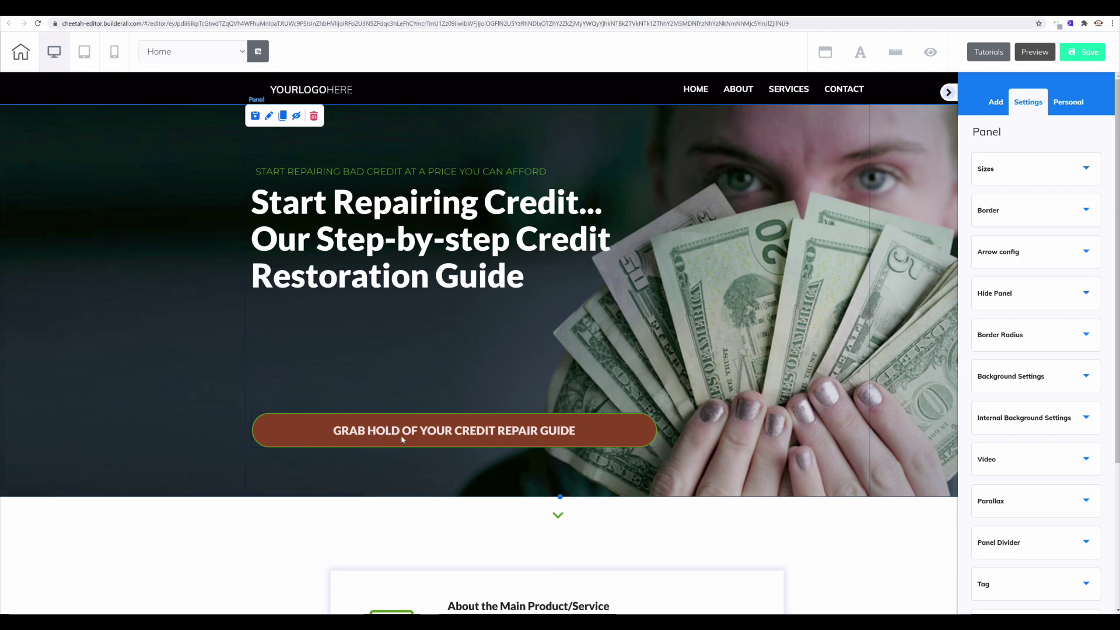
{"action": "left_click", "coordinate": [507, 432]}
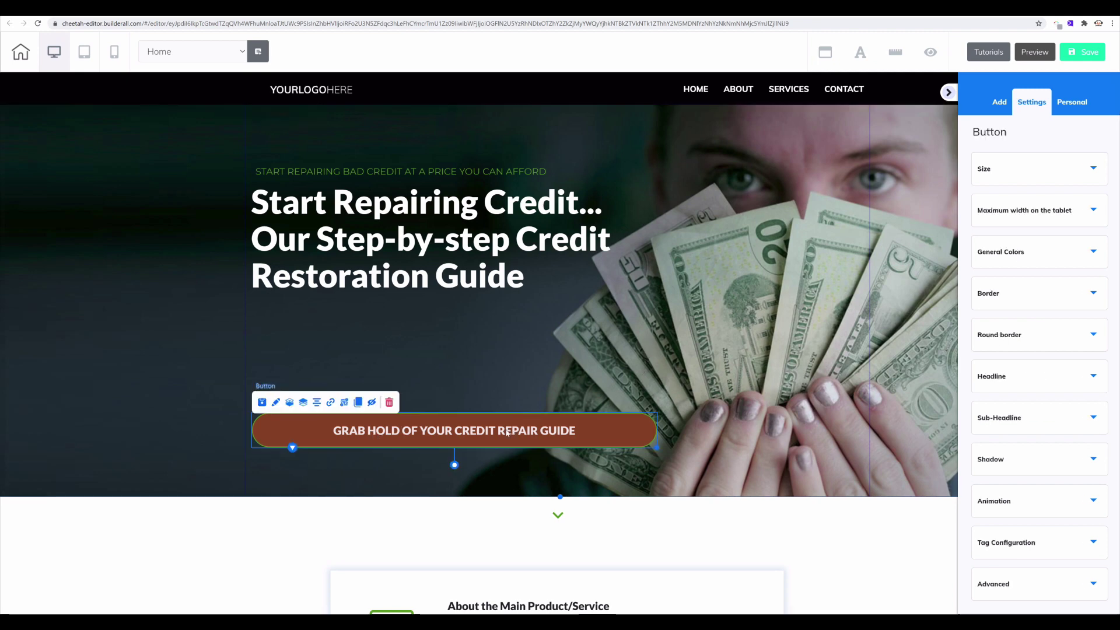
{"action": "left_click", "coordinate": [331, 403]}
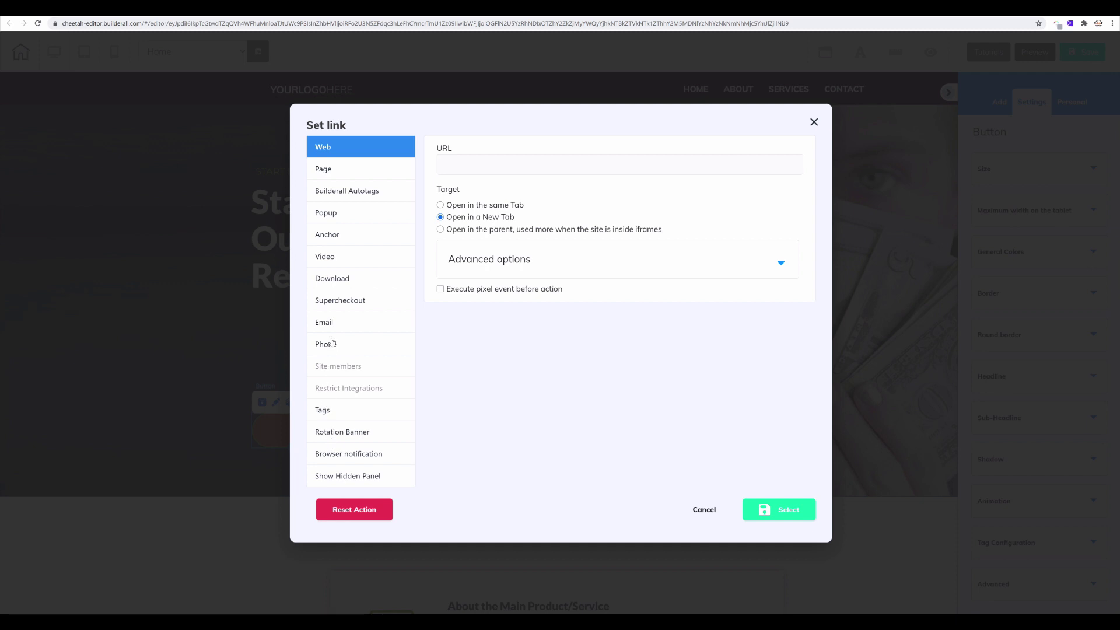
{"action": "left_click", "coordinate": [335, 305]}
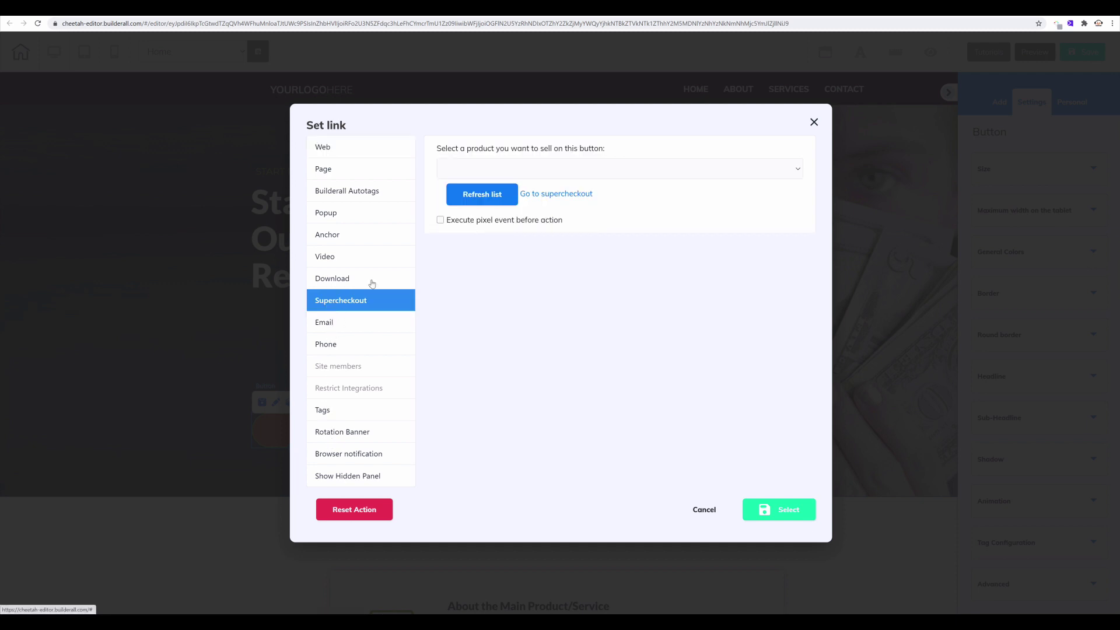
{"action": "left_click", "coordinate": [472, 200]}
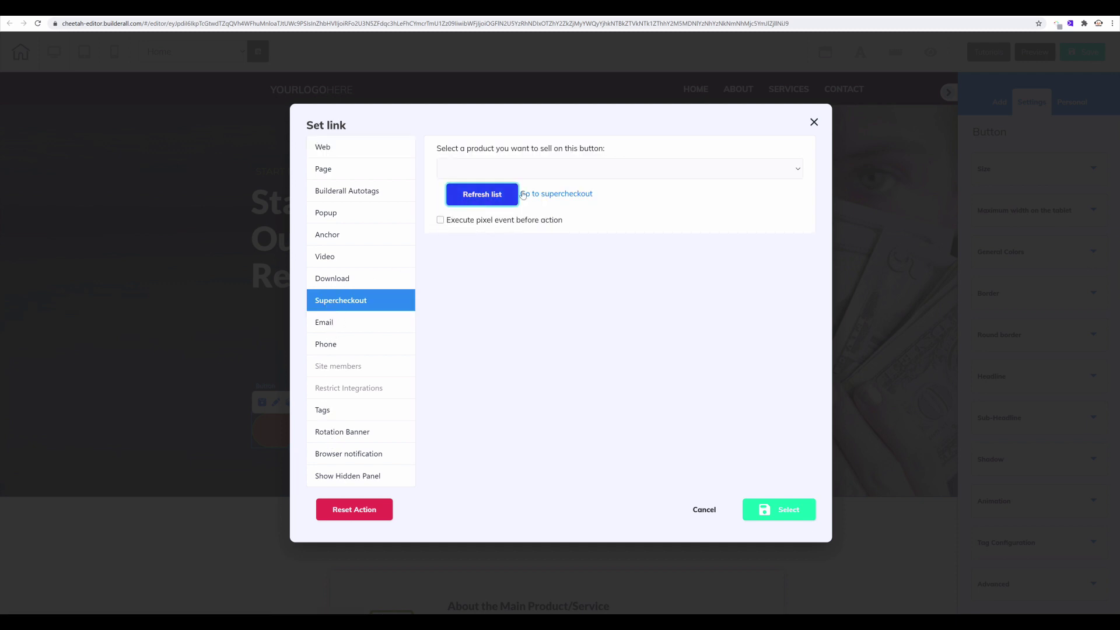
{"action": "left_click", "coordinate": [728, 175]}
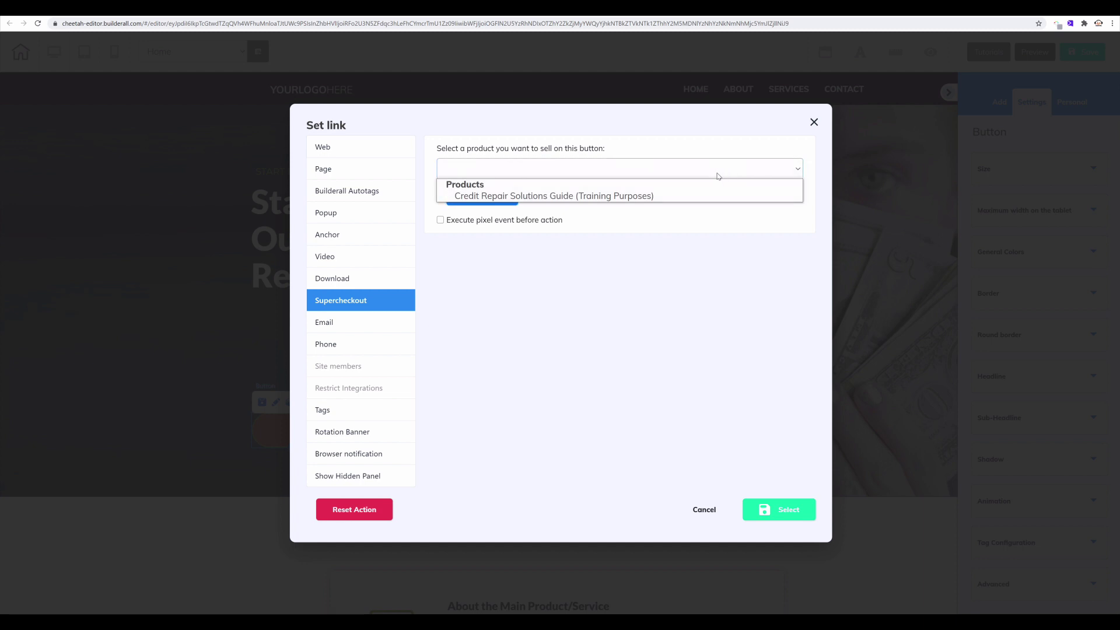
{"action": "left_click", "coordinate": [488, 199]}
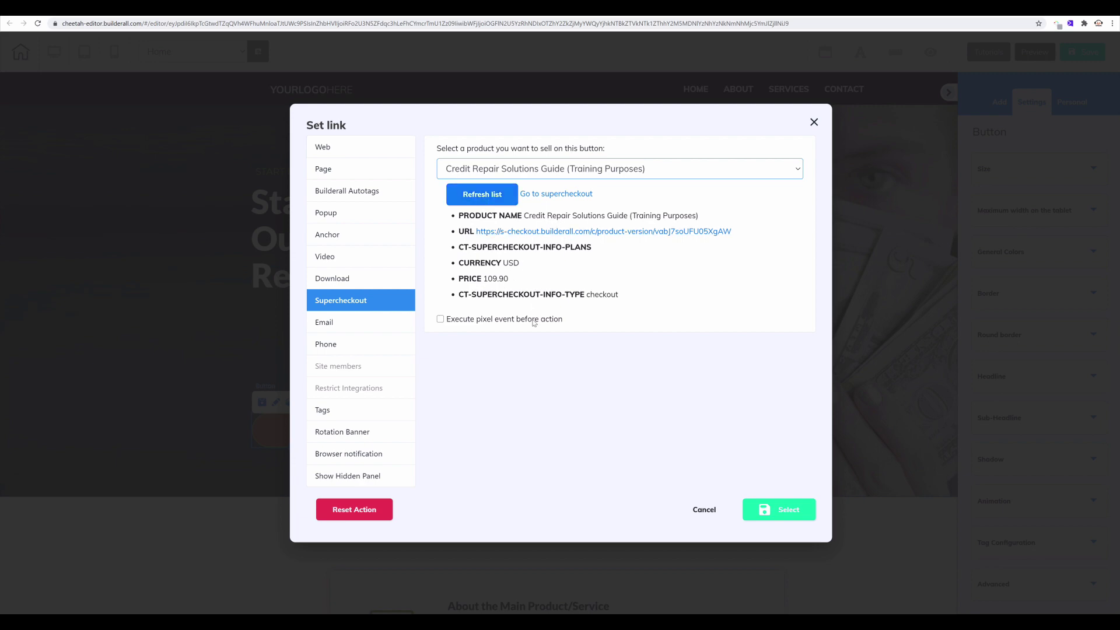
{"action": "left_click", "coordinate": [776, 510]}
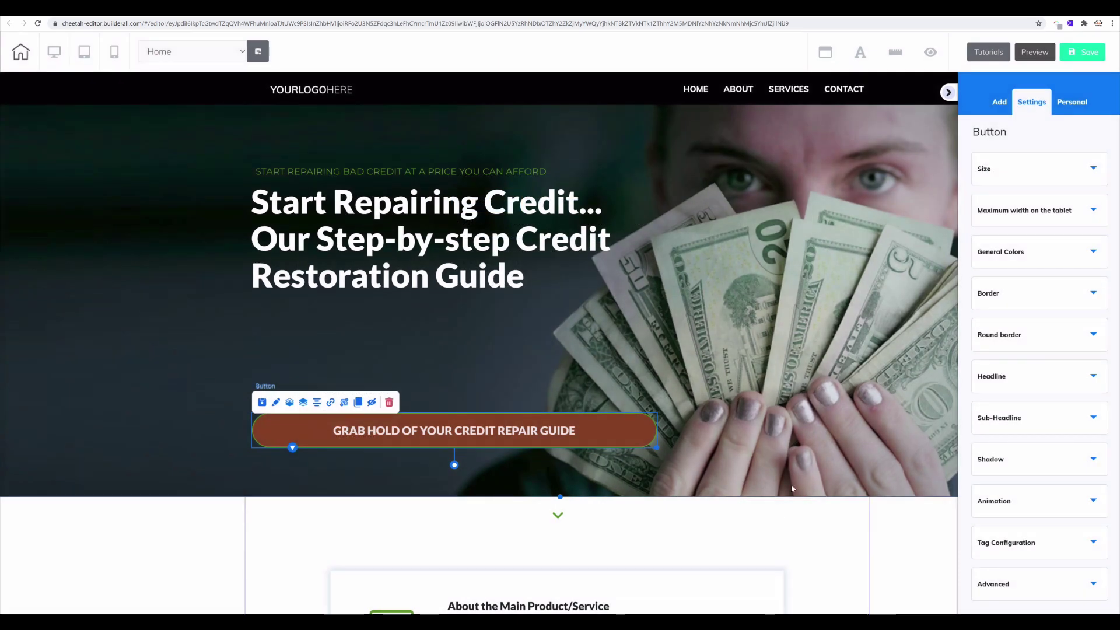
{"action": "left_click", "coordinate": [1084, 52]}
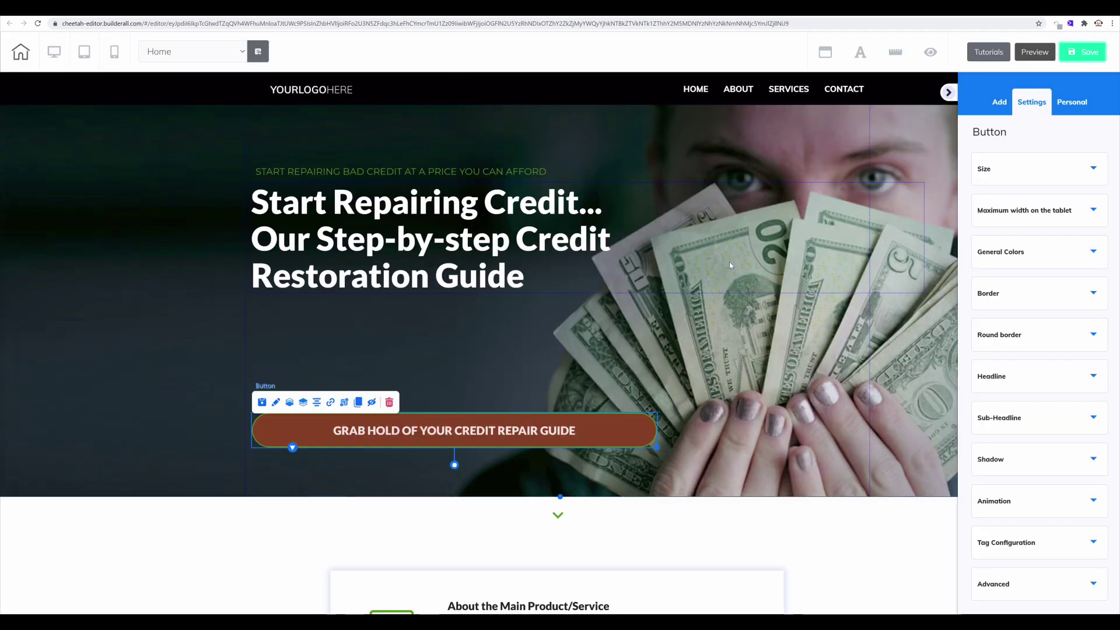